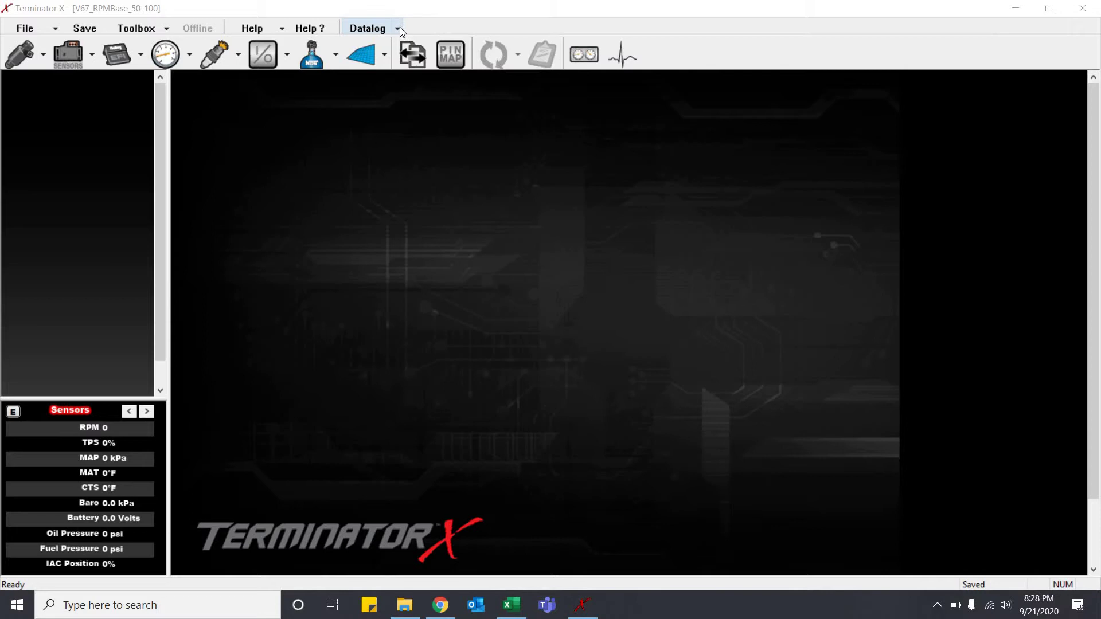
- Open the Pass1NA.dl datalog from Documents > Datalogs > 6-25-20_mville
left_click(398, 28)
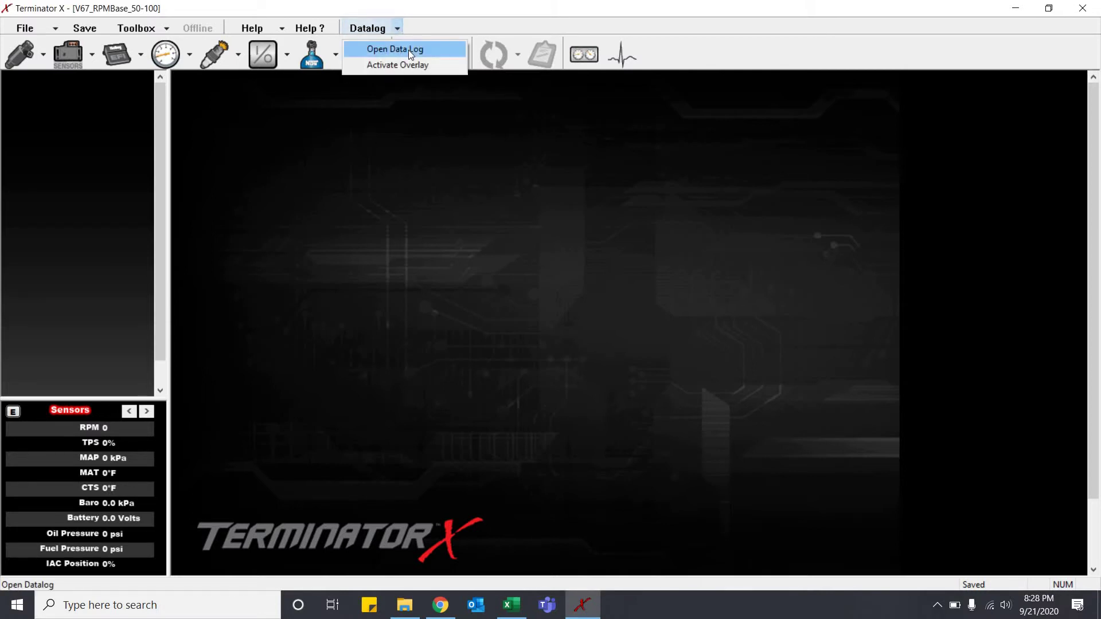
left_click(409, 50)
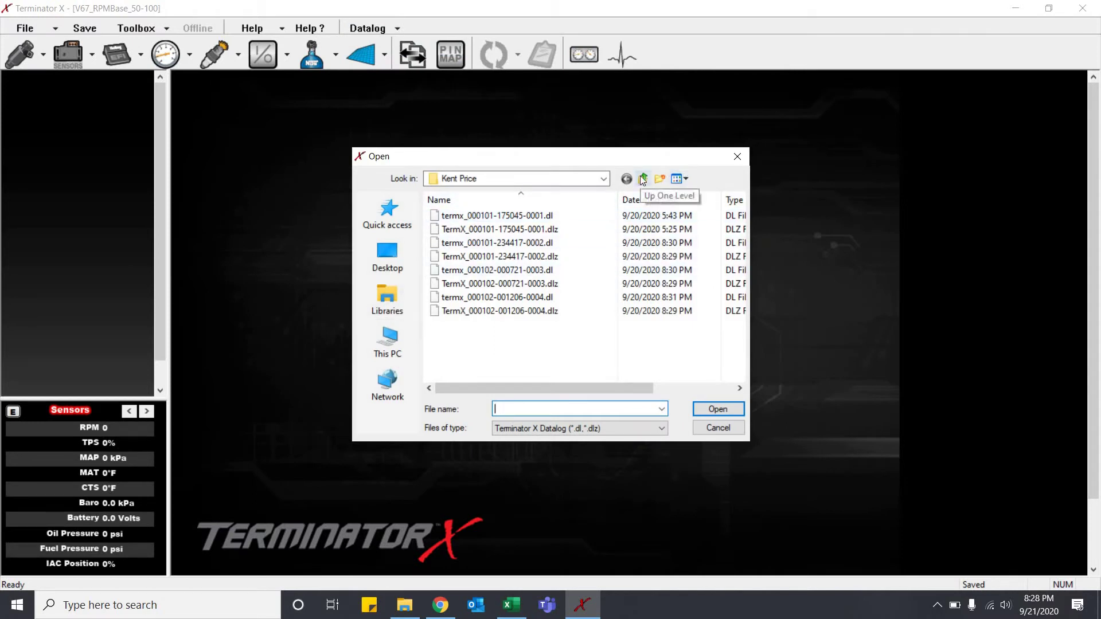
left_click(643, 180)
left_click(394, 302)
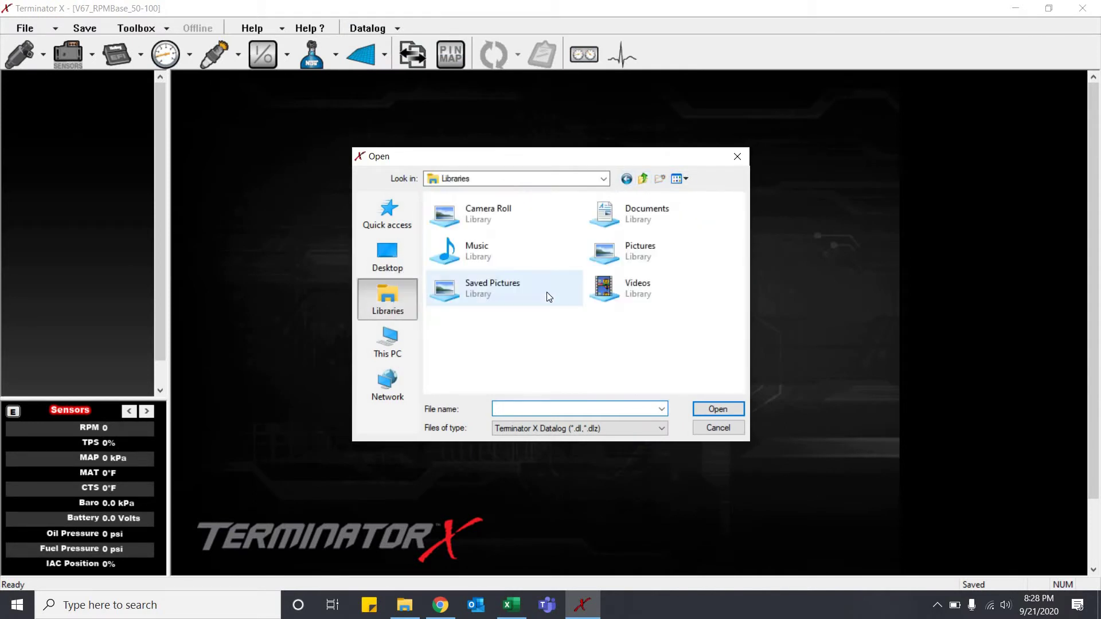
left_click(618, 222)
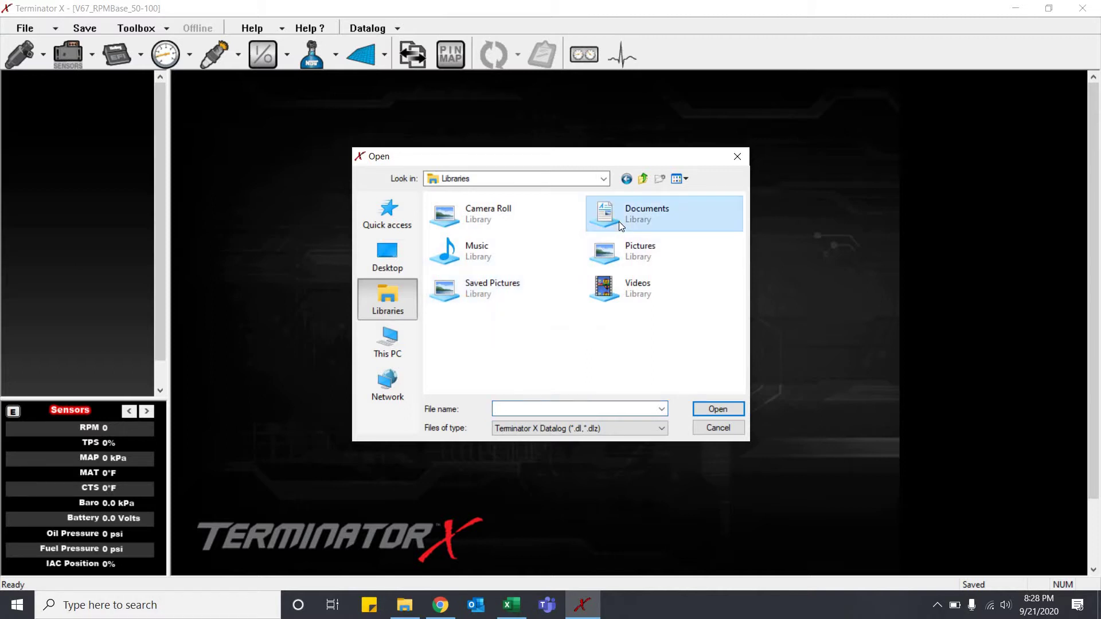
double_click(652, 210)
double_click(486, 257)
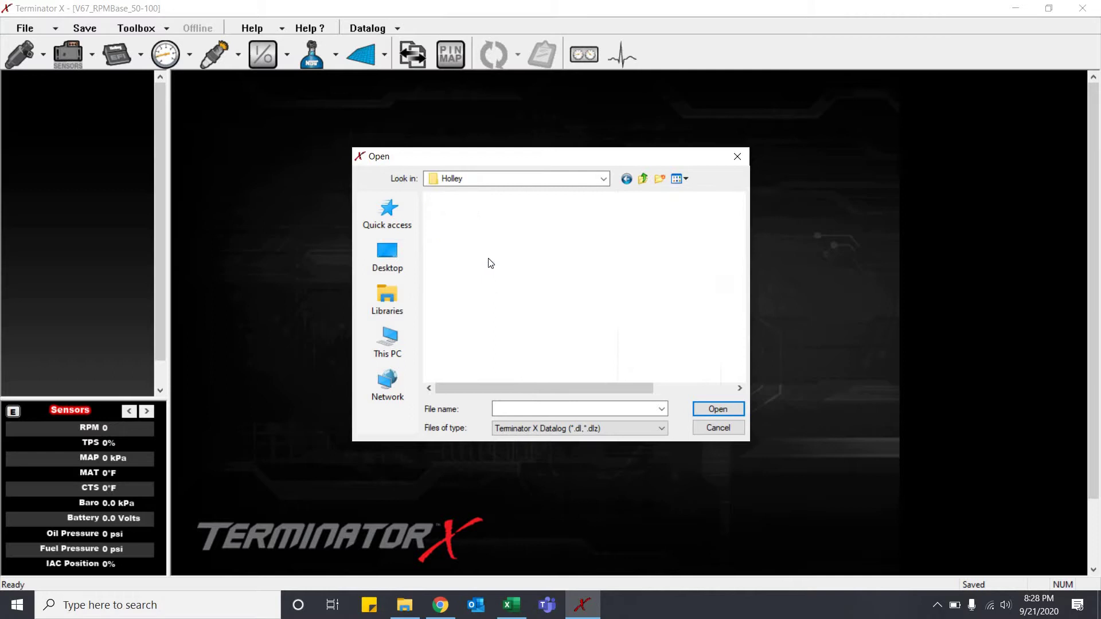
left_click(643, 178)
double_click(474, 230)
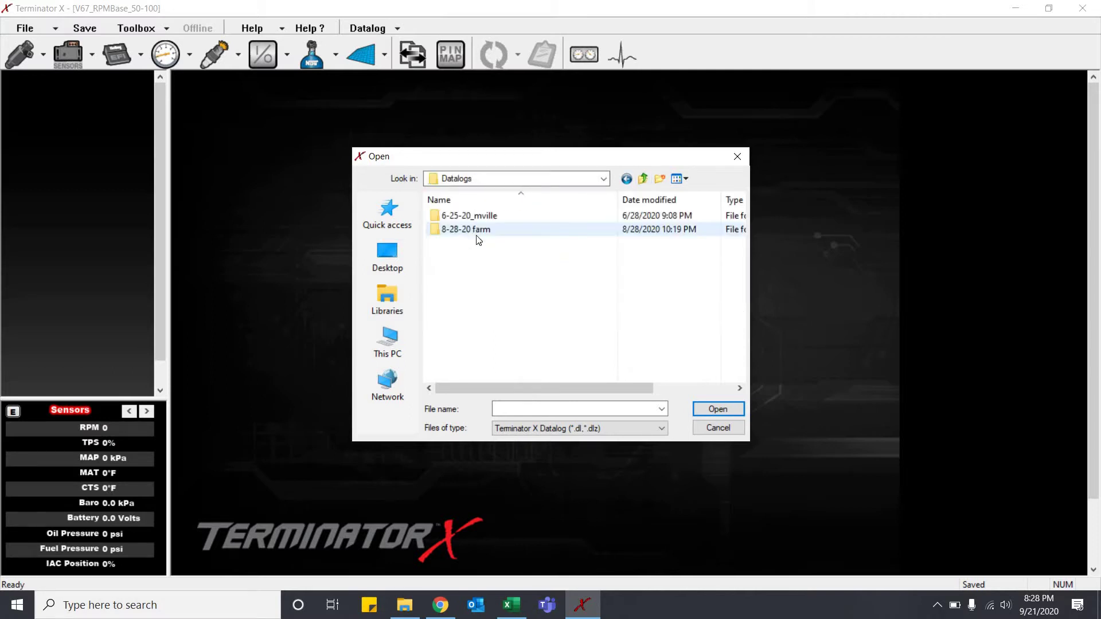
double_click(499, 219)
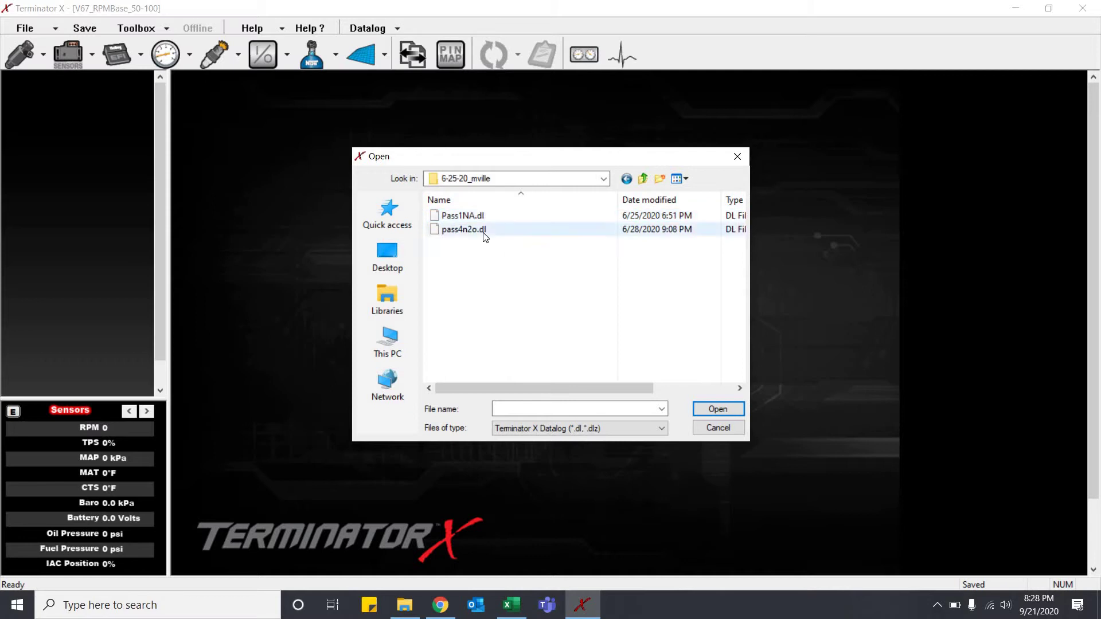
double_click(479, 216)
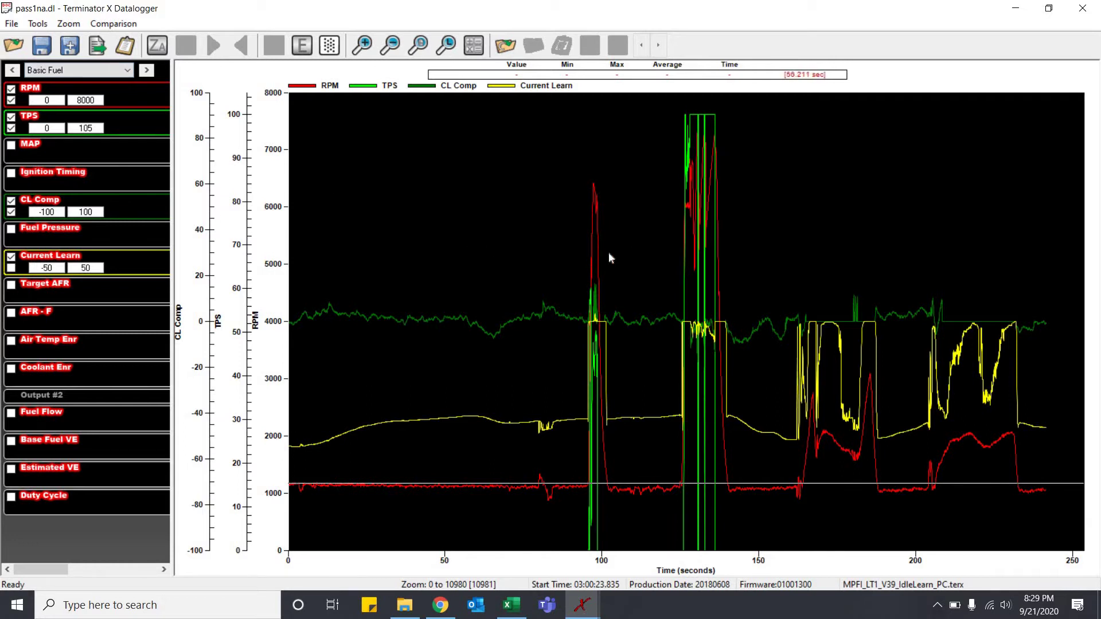
- Drop down the saved-views list, currently showing Basic Fuel
left_click(84, 74)
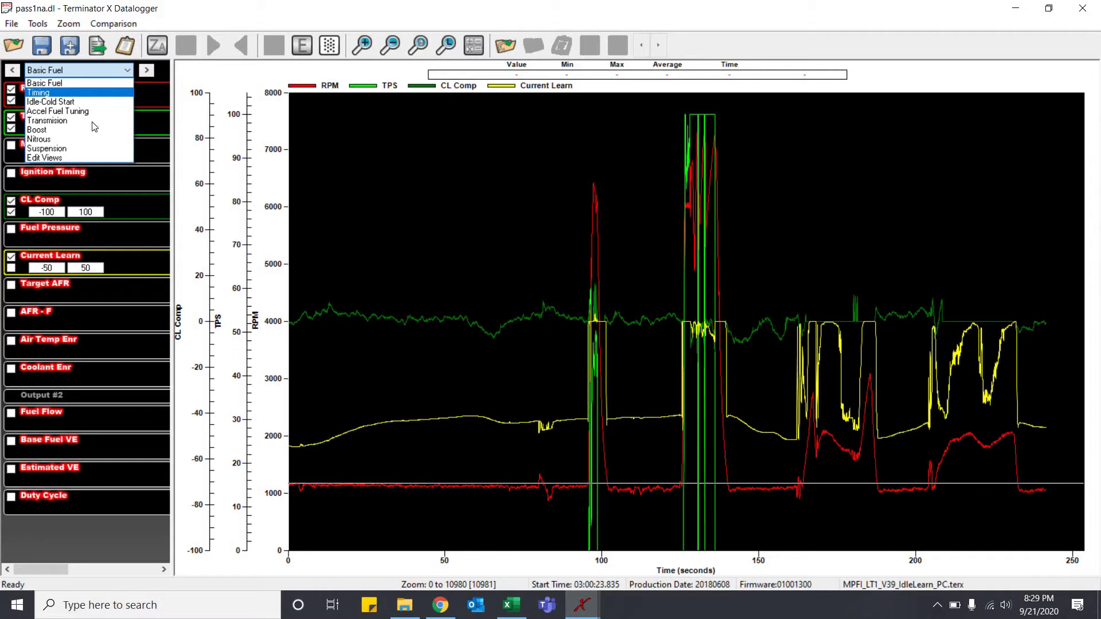
- Choose Edit Views to bring up the Graph Setup dialog
left_click(61, 160)
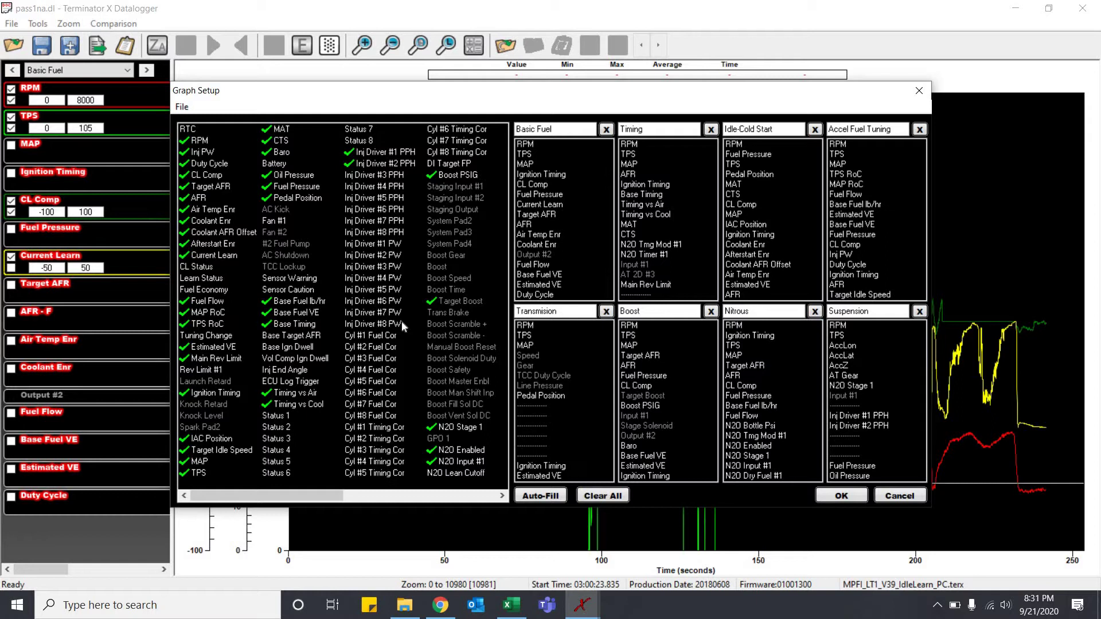
- Swap Output #2 for CL Status in the Basic Fuel view, applying without saving the config
left_click(532, 256)
key("Delete")
left_click_drag(198, 270, 538, 260)
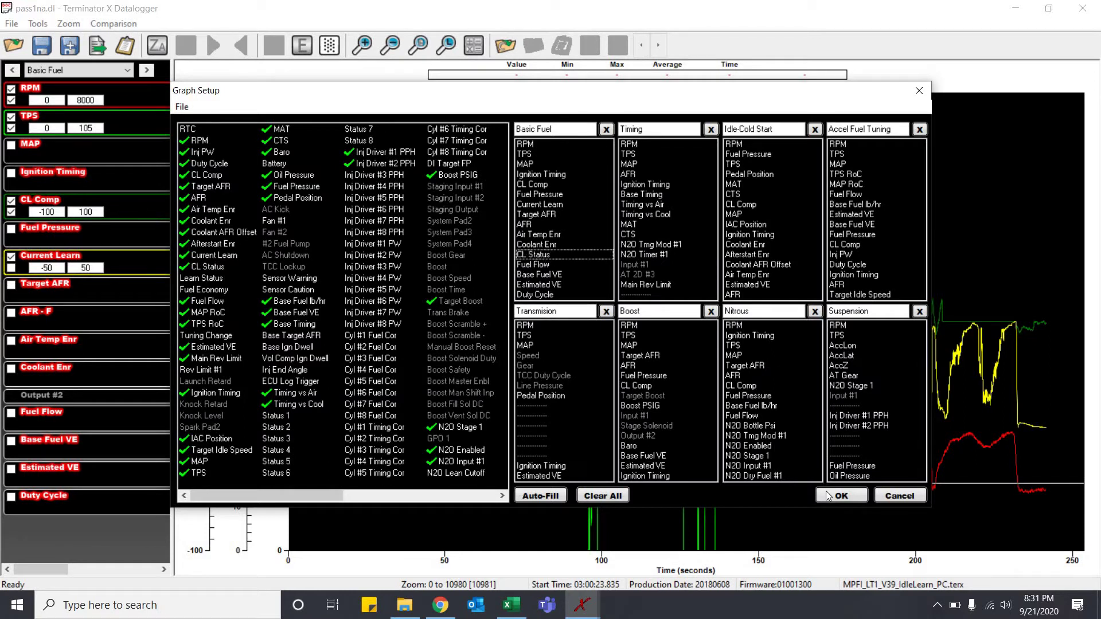
left_click(828, 497)
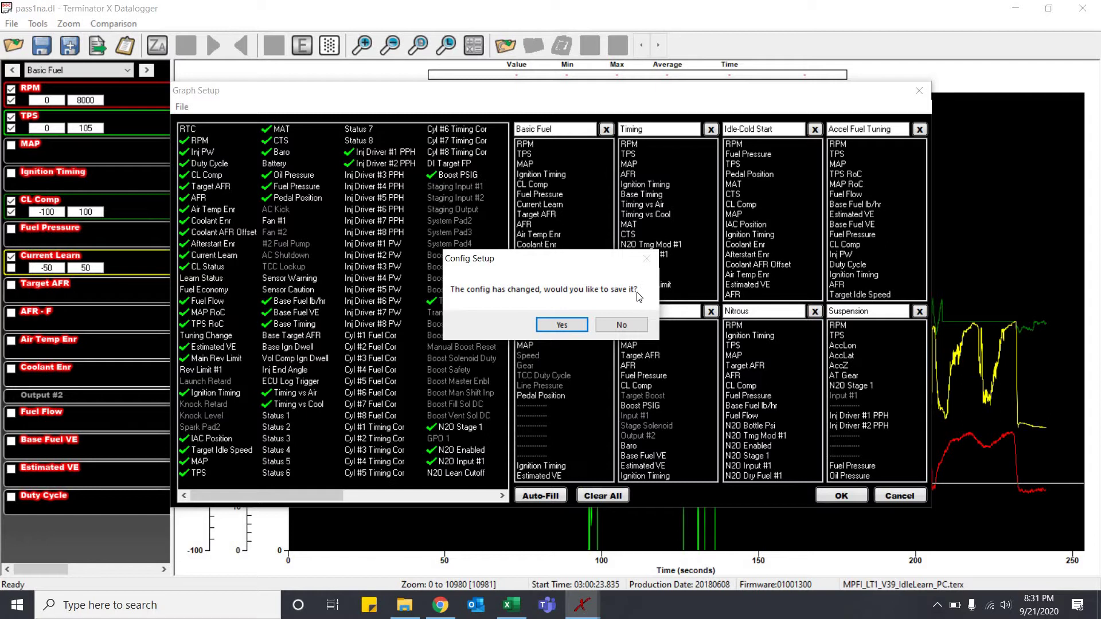
left_click(632, 326)
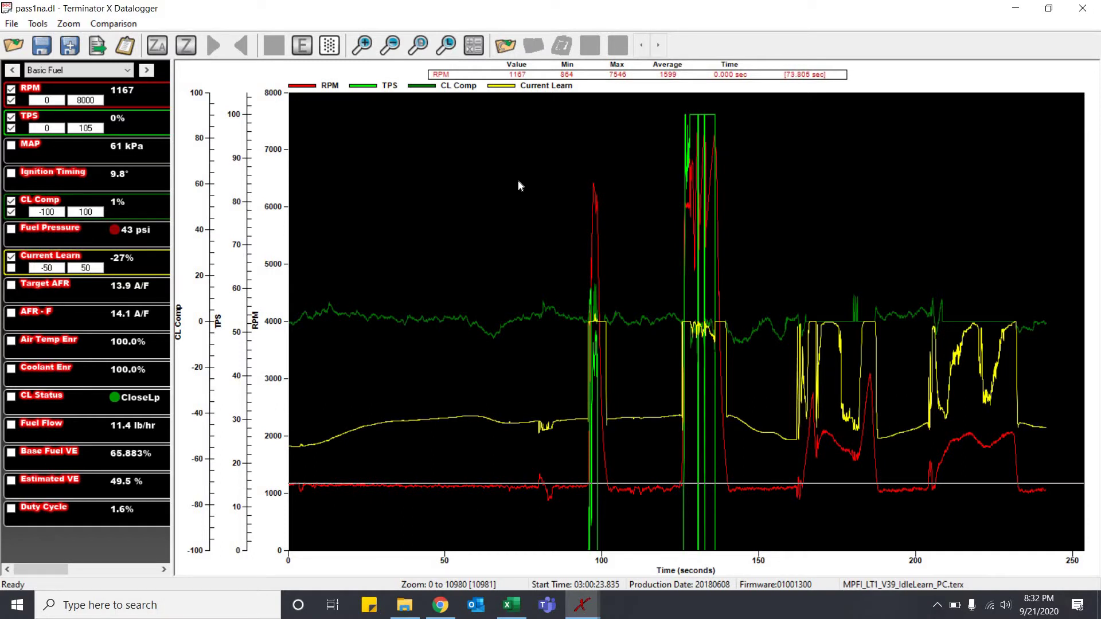
- Zoom the graph to about 94–101.5 s and place the marker near 94.8 s
left_click_drag(517, 180, 671, 264)
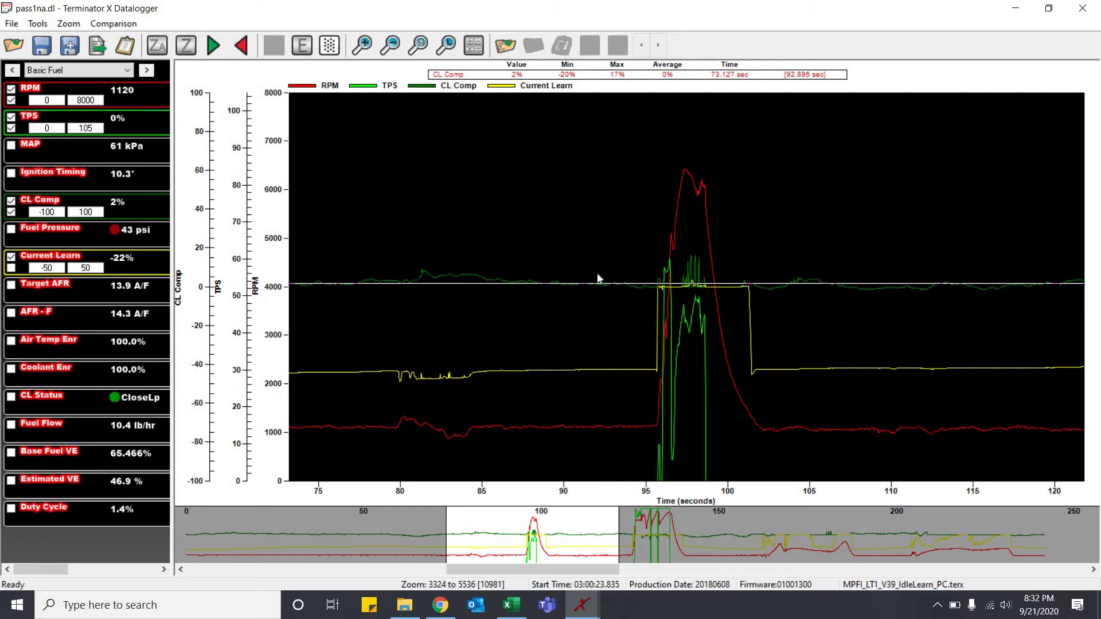
left_click_drag(565, 154, 801, 200)
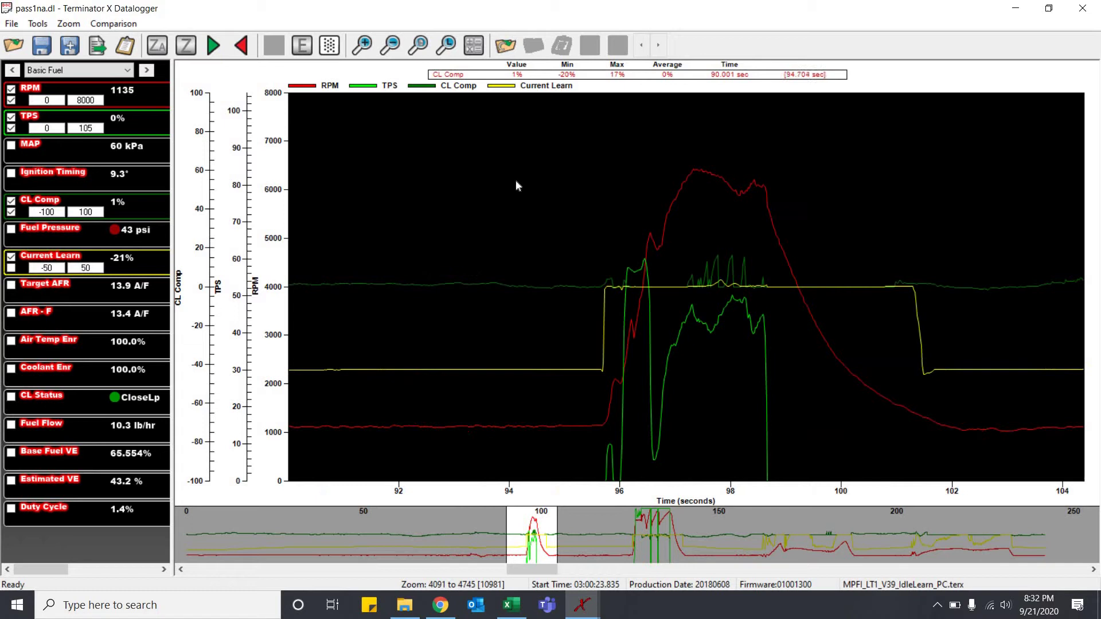
left_click_drag(519, 180, 732, 221)
left_click_drag(929, 231, 949, 240)
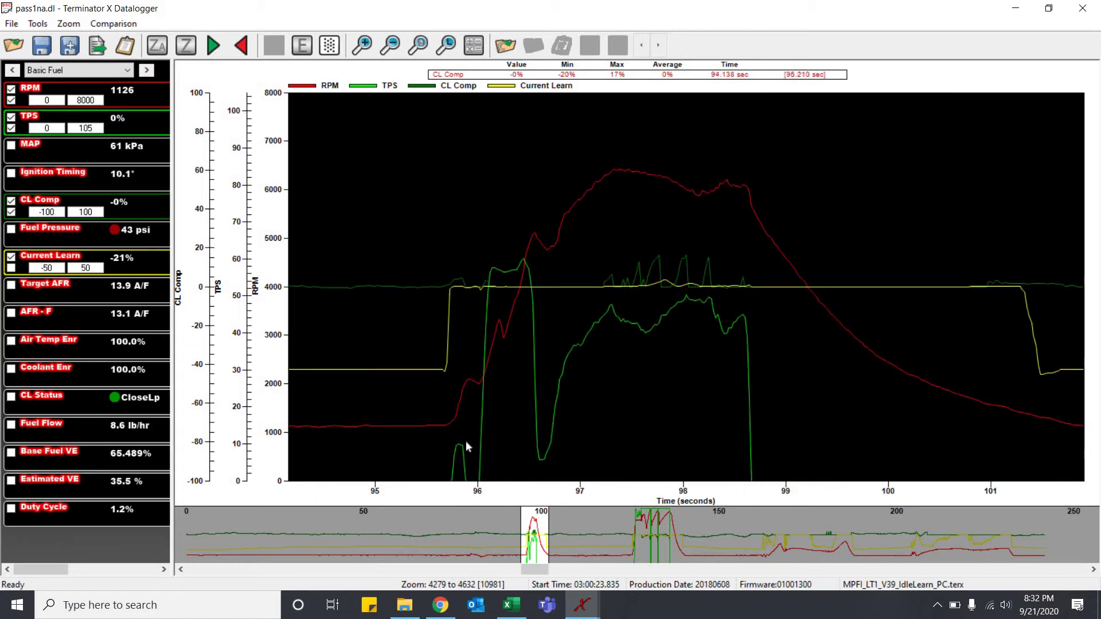
left_click(312, 329)
left_click(357, 347)
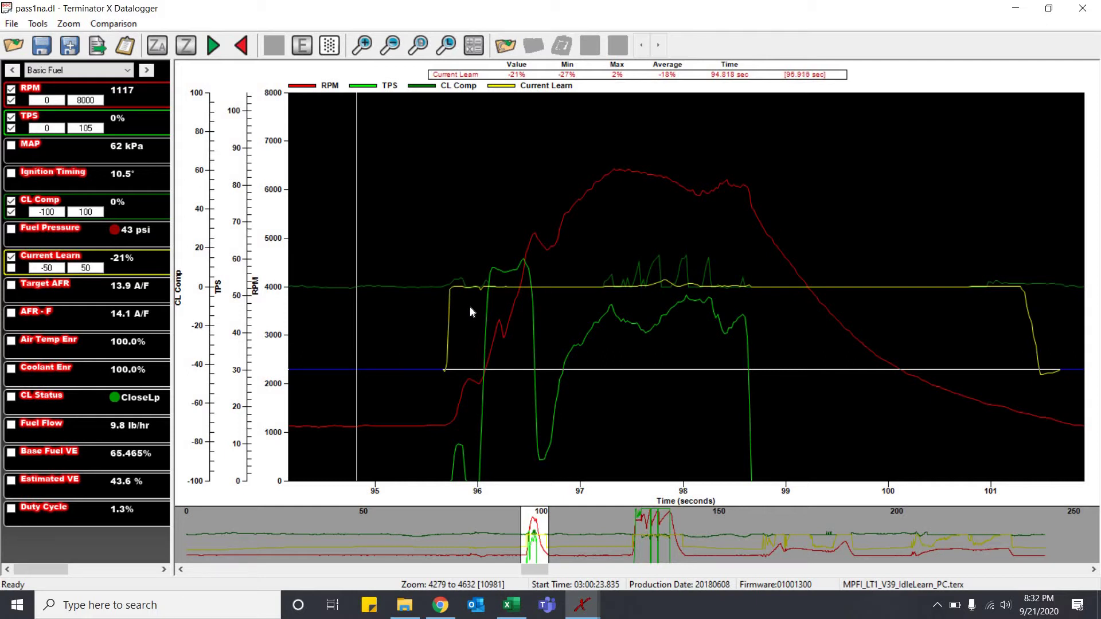
- Place the marker at 95.986 s, reading RPM 2035 and CL Status OpenLp
left_click(477, 250)
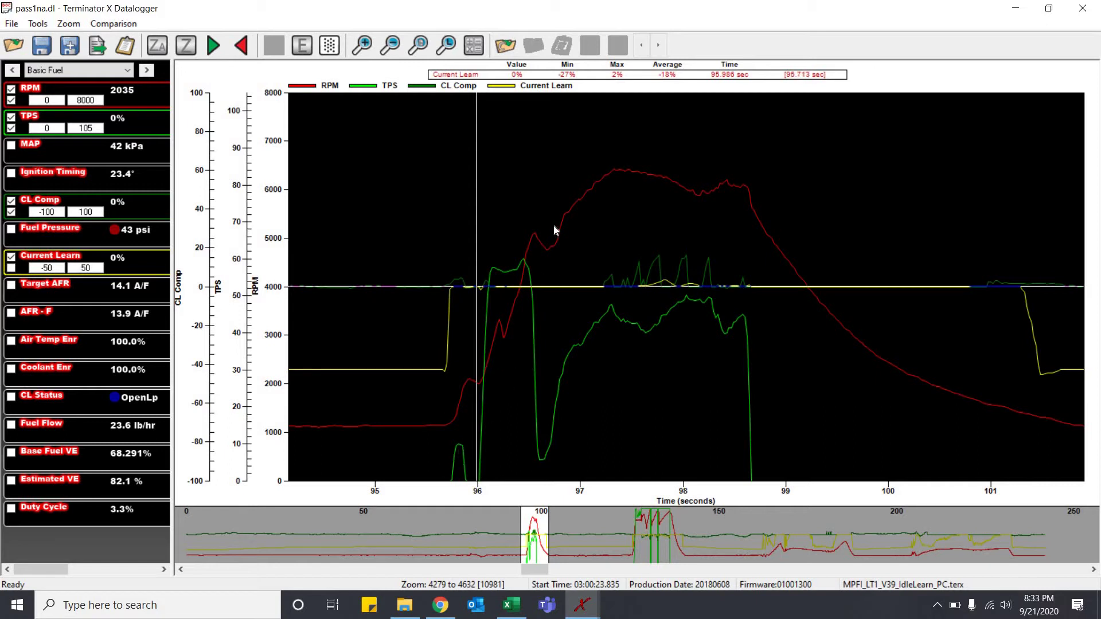
- Read values at 99.877 s (RPM 2594), then Zoom Last back to about 91–104 s
left_click_drag(576, 170, 876, 343)
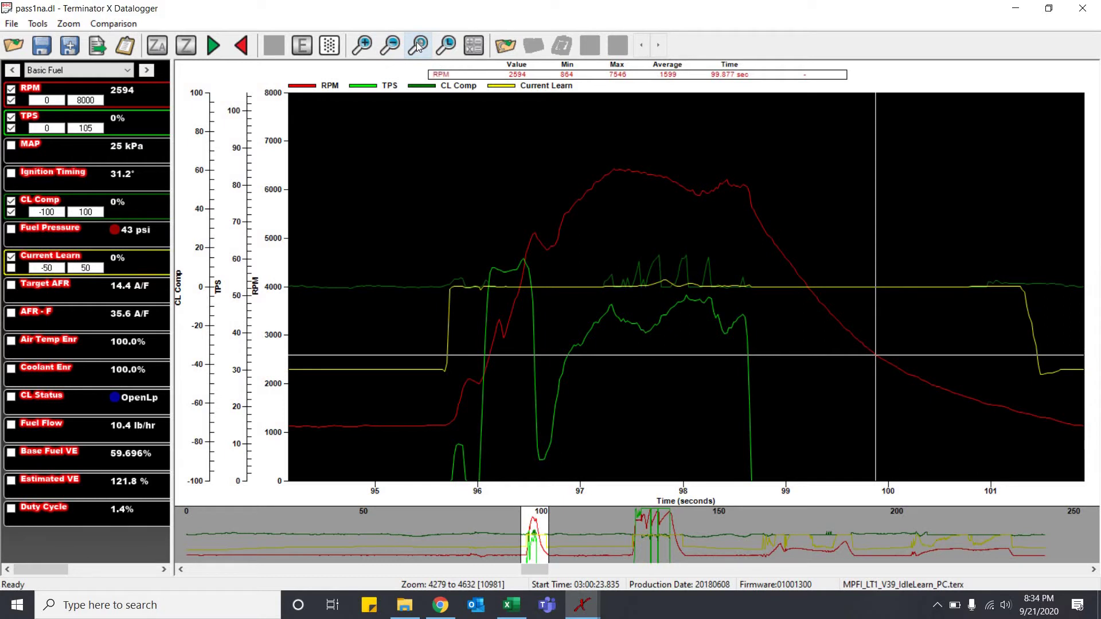
left_click(445, 48)
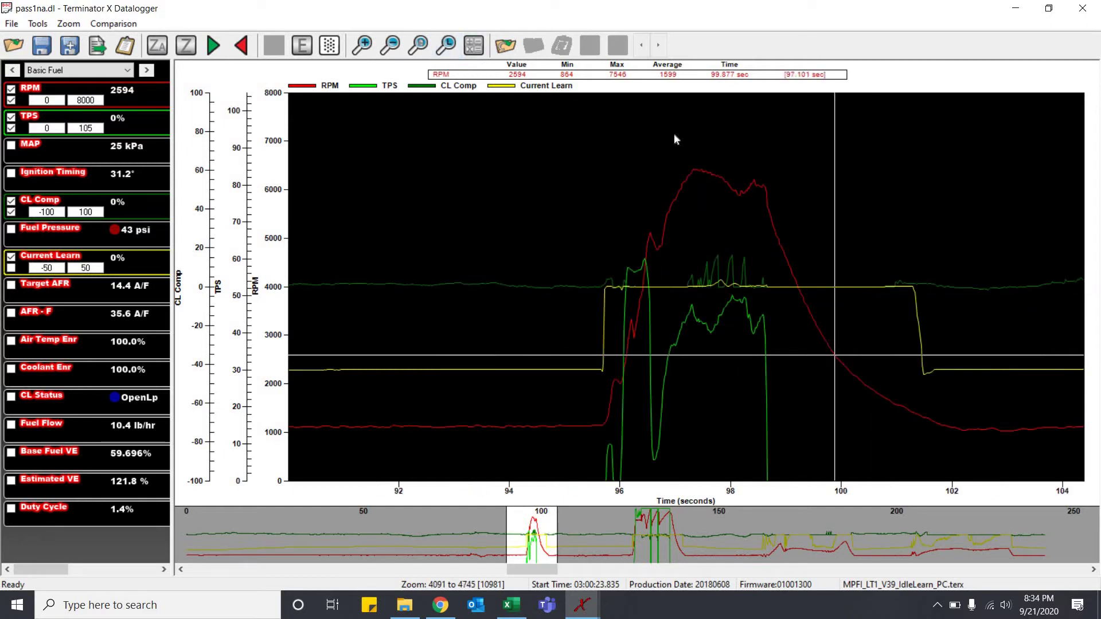
left_click(445, 49)
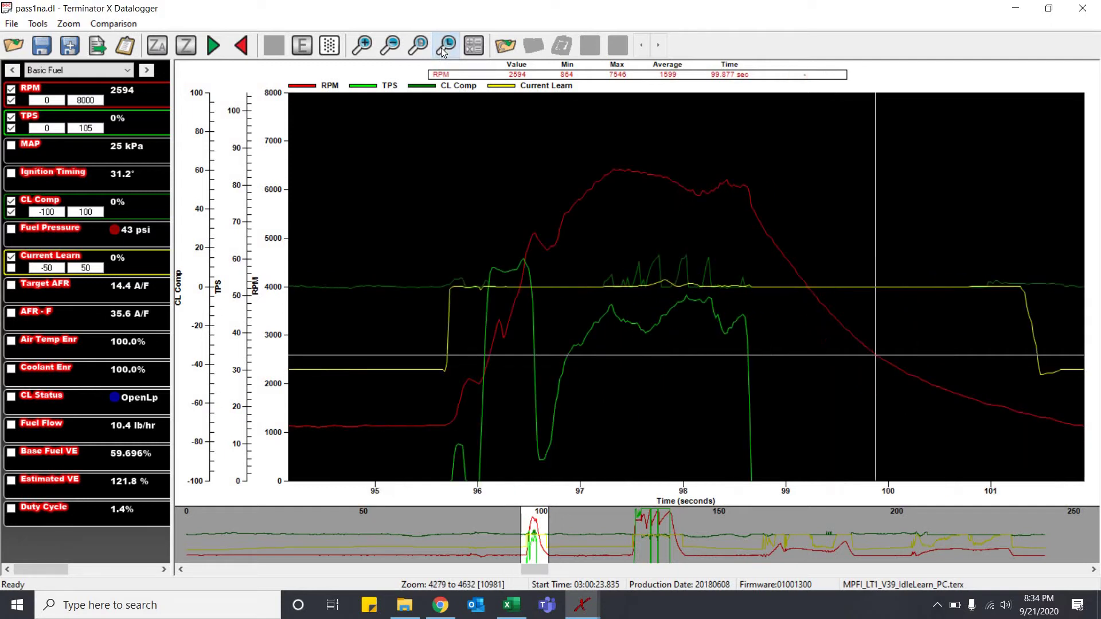
left_click(445, 48)
left_click(445, 49)
left_click(445, 49)
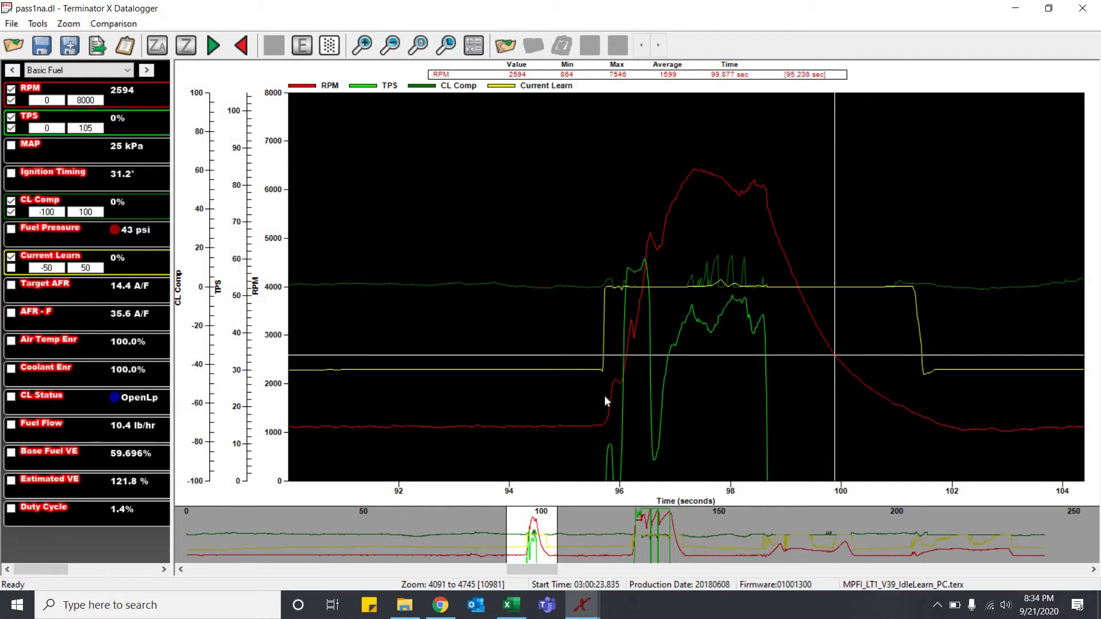
left_click(417, 45)
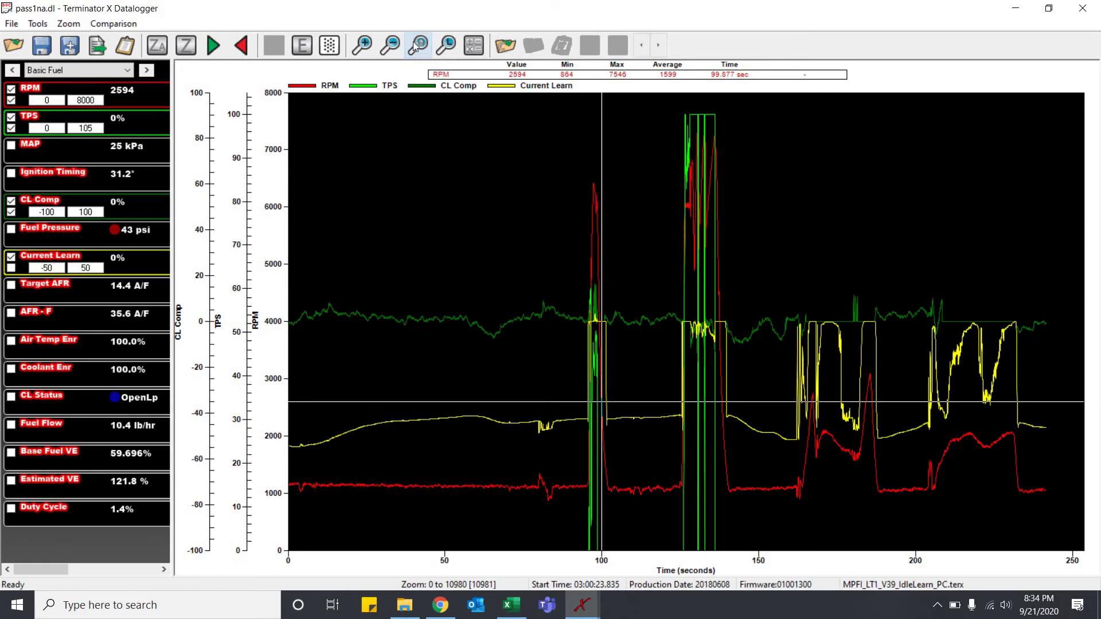
left_click(450, 45)
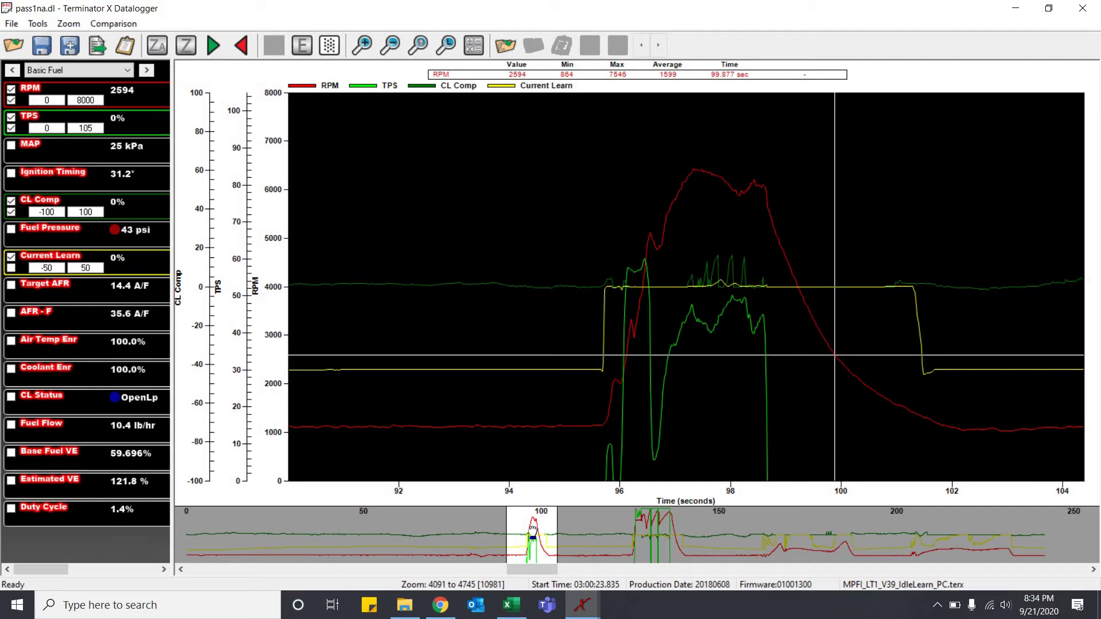
- Shift and widen the overview window so the graph shows the 120–145 s full-throttle pulls
left_click_drag(533, 530, 531, 535)
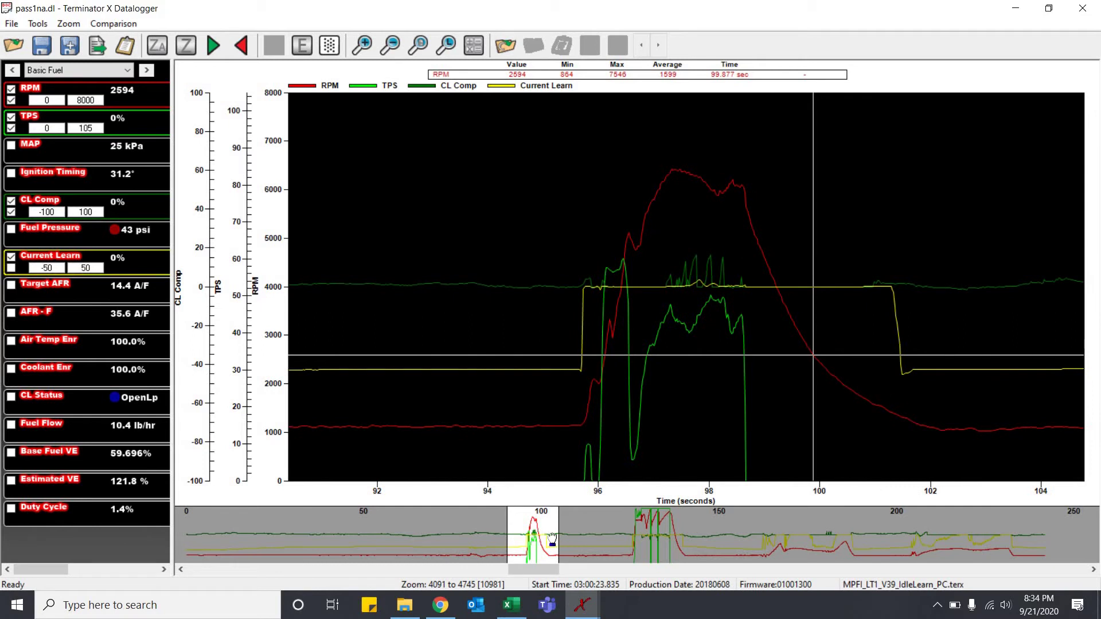
left_click_drag(556, 533, 599, 538)
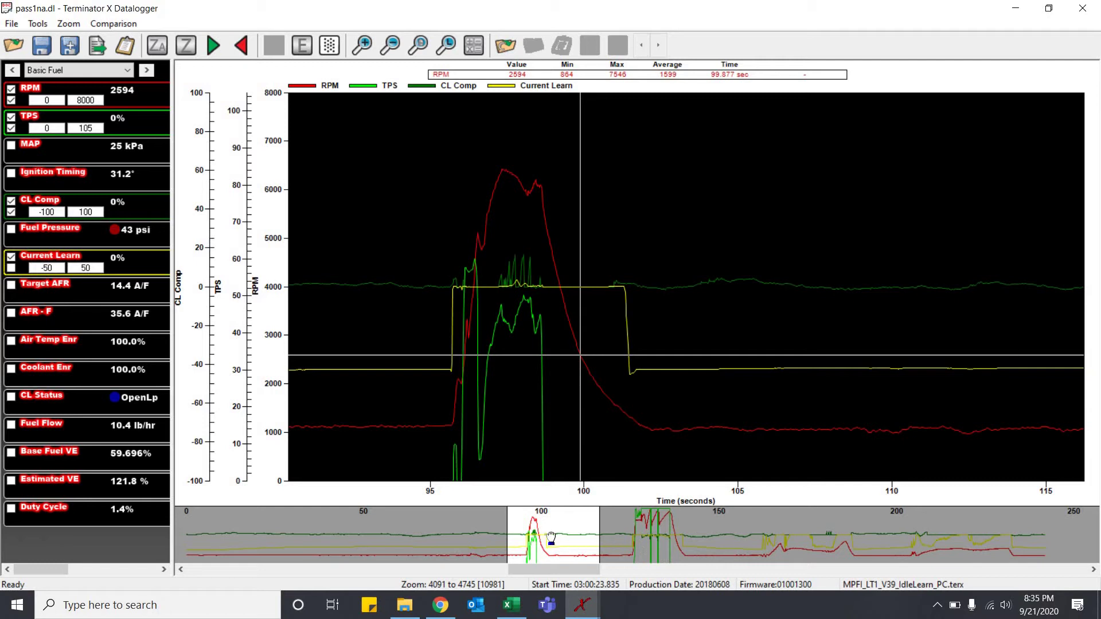
left_click_drag(550, 539, 657, 539)
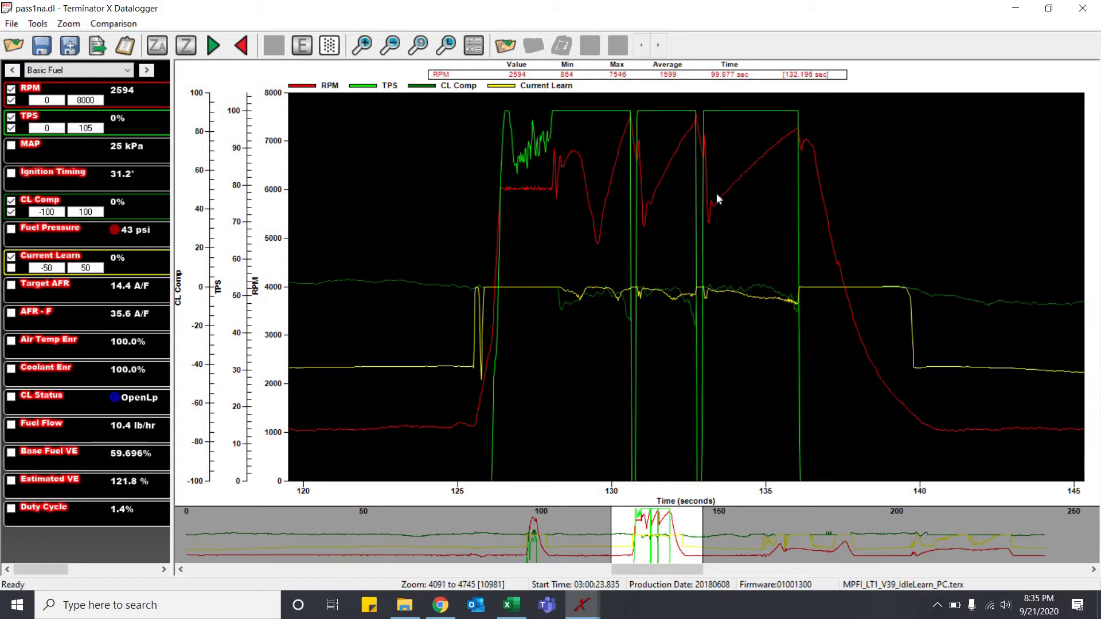
- Mark 134.507 s (RPM 6458, TPS 100%) and widen the channel list to show statistics
left_click(751, 168)
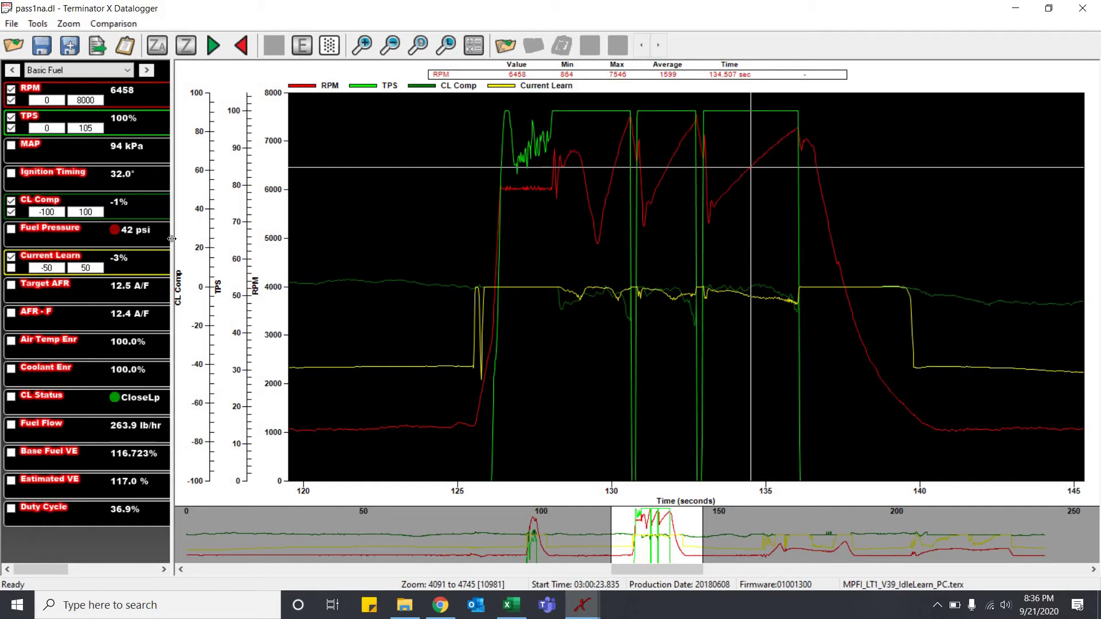
left_click_drag(171, 239, 460, 239)
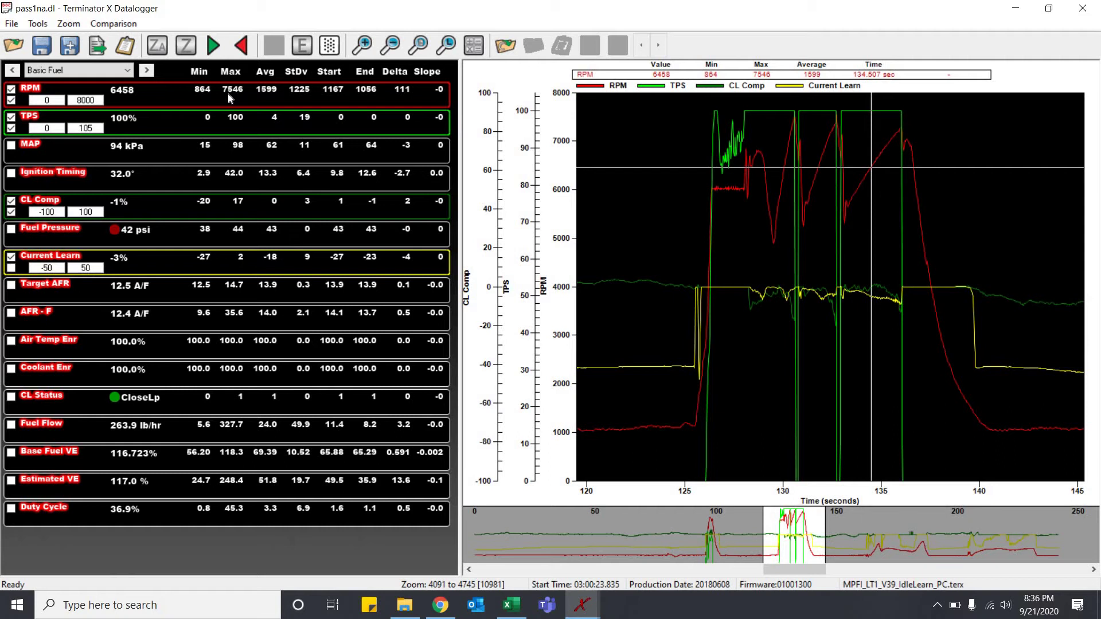
- Step the marker along the TPS trace to 130.613 s, reading TPS 82% and RPM 7529
left_click(897, 143)
key("Right")
key("Right")
key("Right")
key("Right")
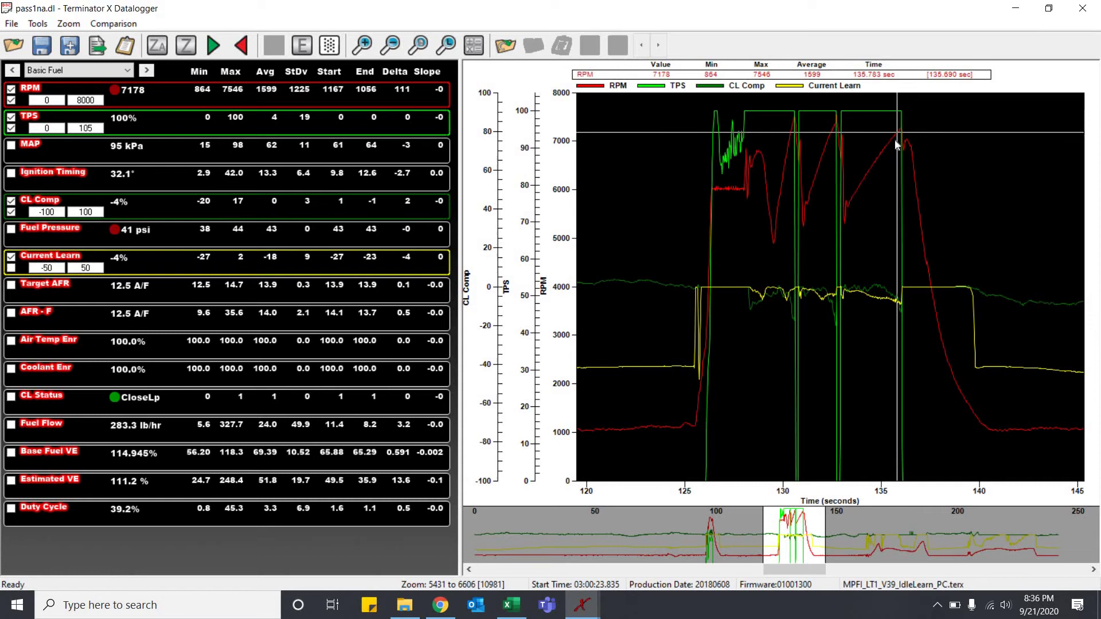
left_click(783, 112)
key("Right")
key("Right")
key("Right")
key("Right")
key("Right")
key("Right")
key("Right")
key("Right")
key("Right")
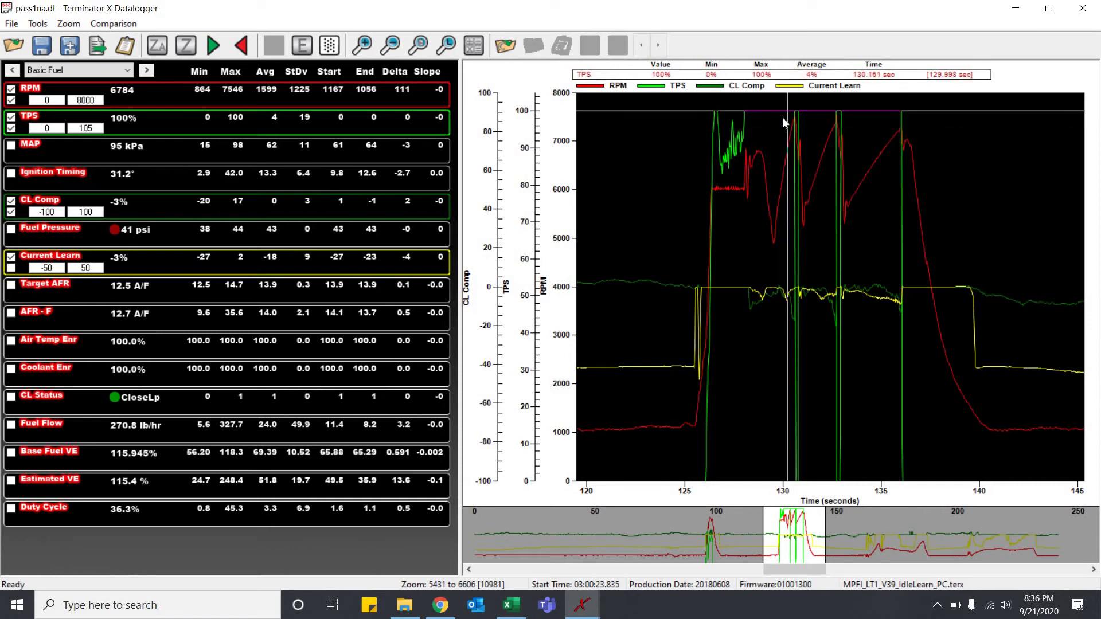
key("Right")
key("Right")
key("Right")
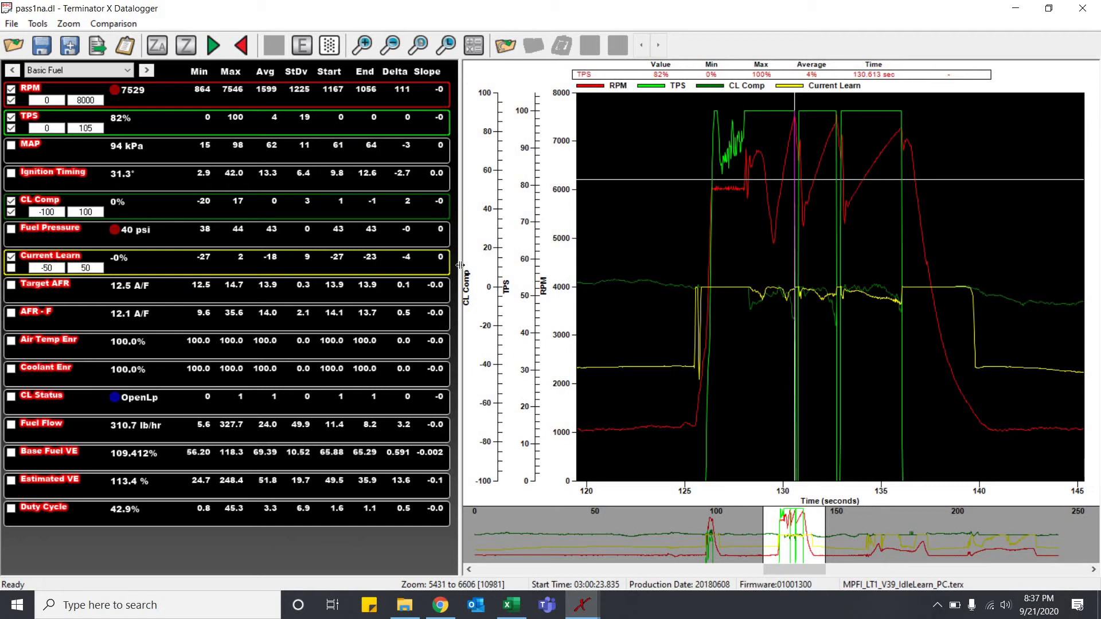
- Hide the statistics columns and the CL Comp and TPS axes, keeping the RPM axis visible
left_click_drag(460, 265, 172, 258)
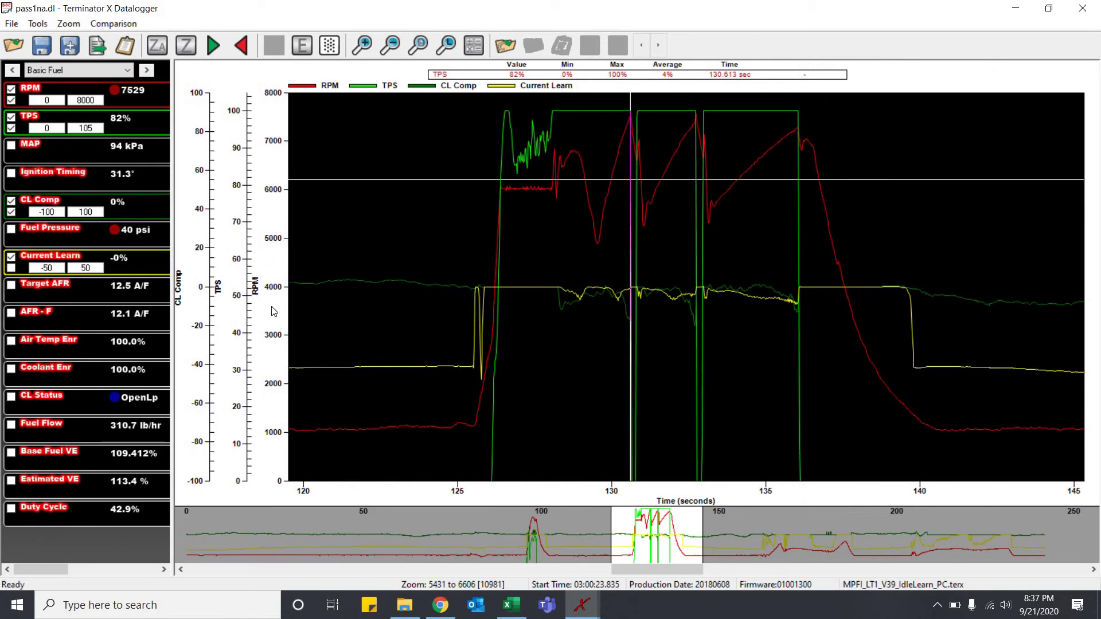
left_click(11, 212)
left_click(11, 128)
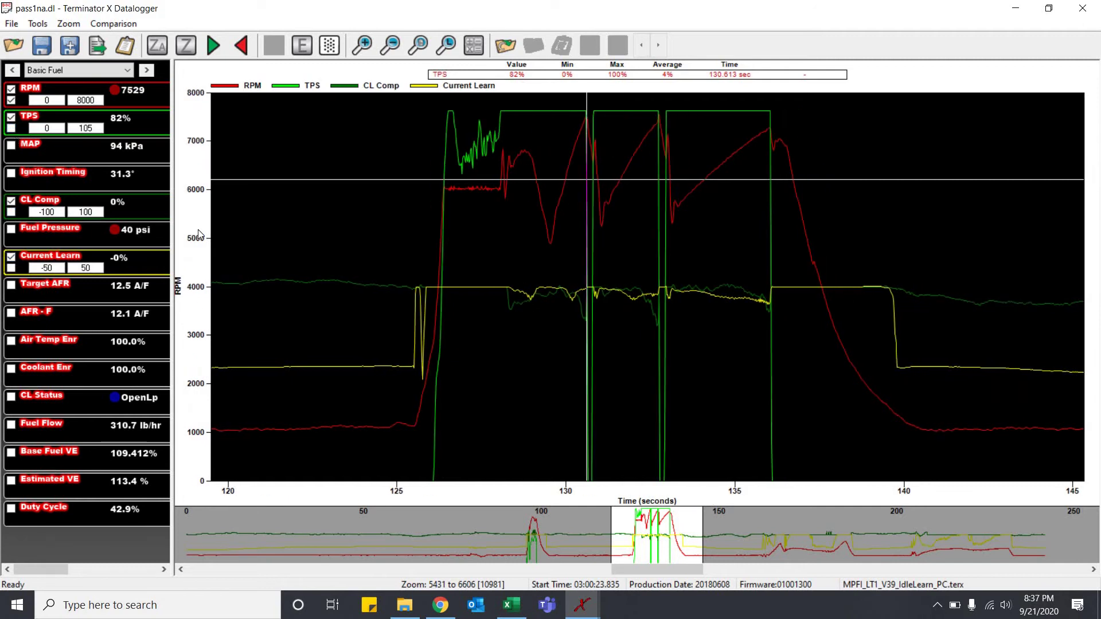
left_click(11, 101)
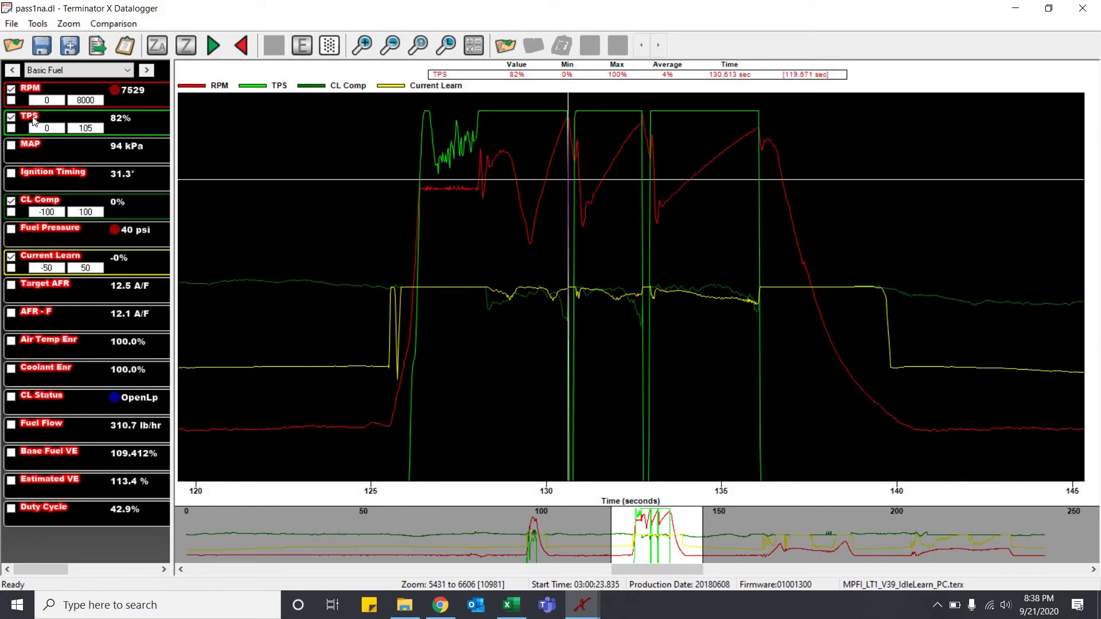
left_click(11, 101)
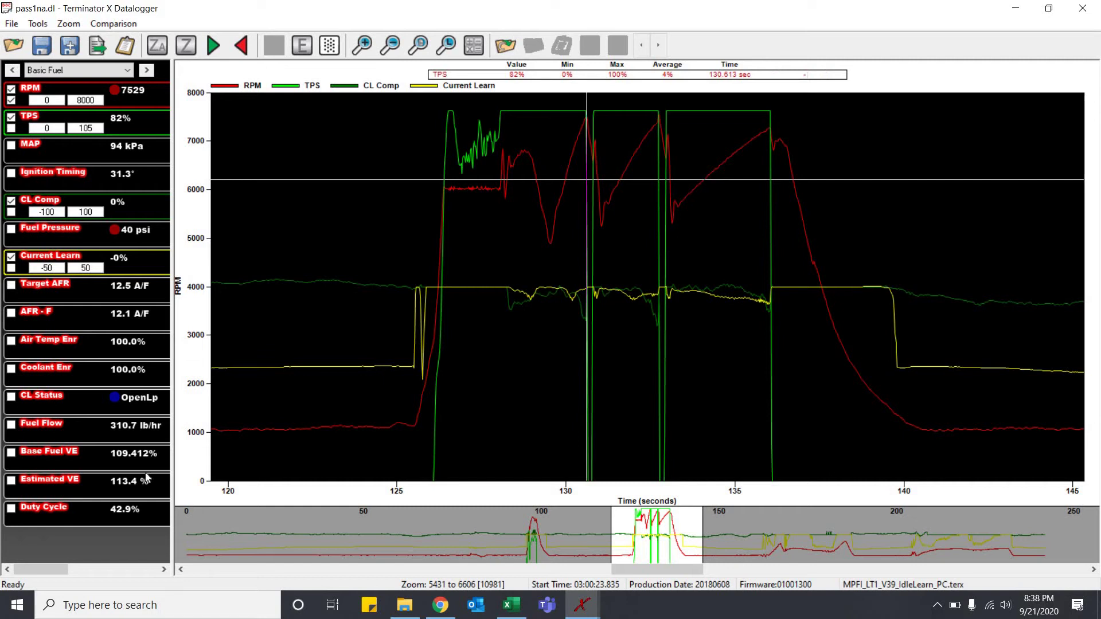
- Plot Estimated VE on the main graph and Base Fuel VE in a second pane
left_click(11, 453)
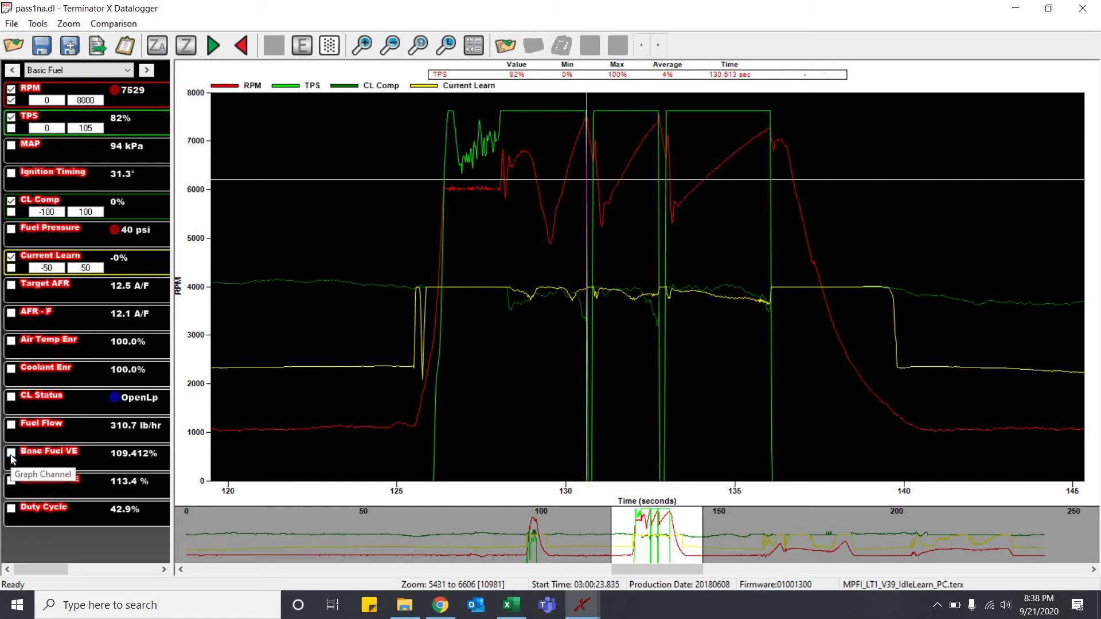
left_click(10, 481)
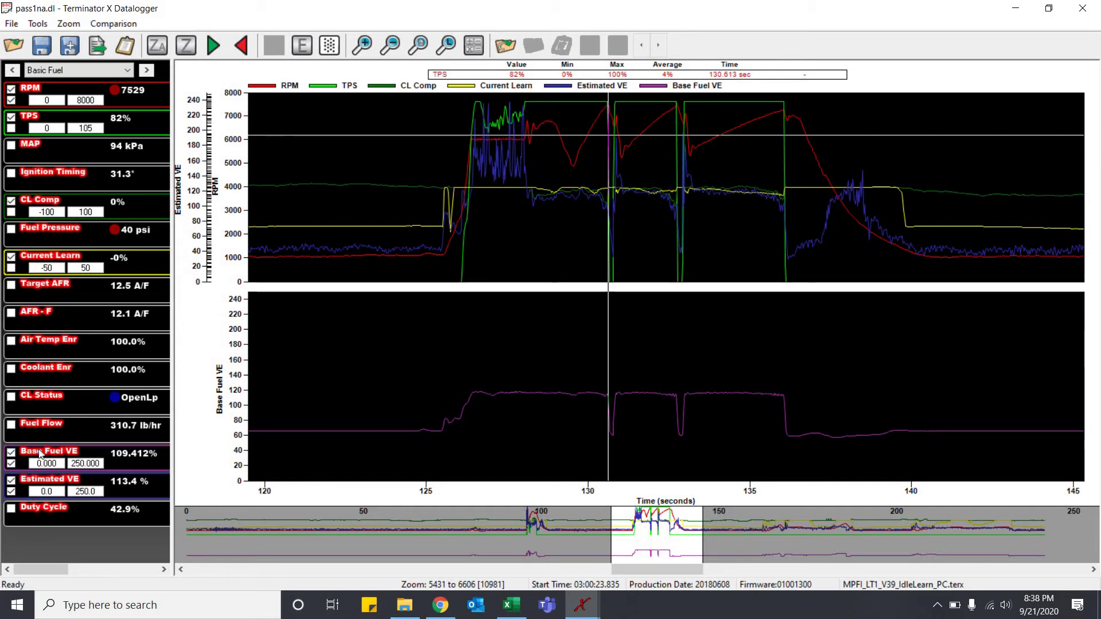
- Set the Estimated VE axis panel to 2 so it overlays Base Fuel VE
double_click(65, 484)
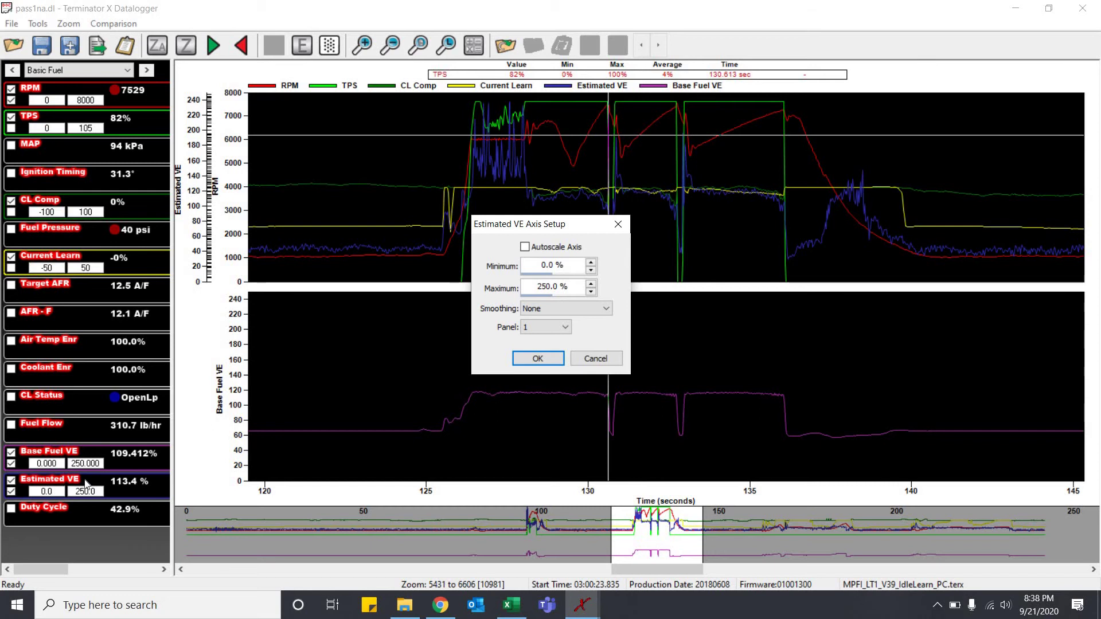
left_click(552, 329)
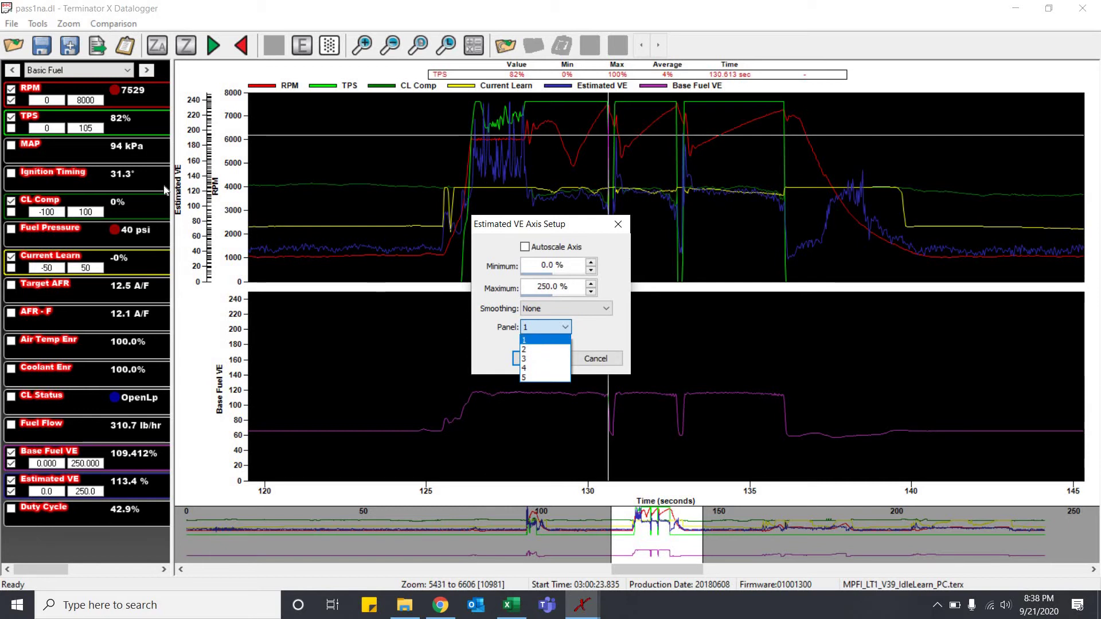
left_click(534, 350)
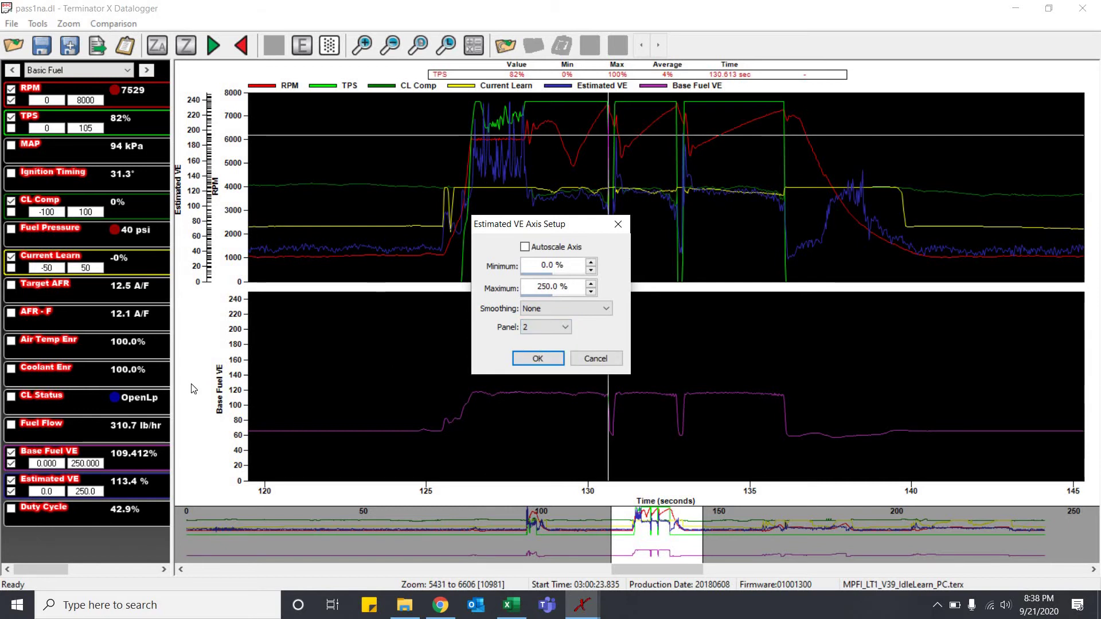
left_click(547, 356)
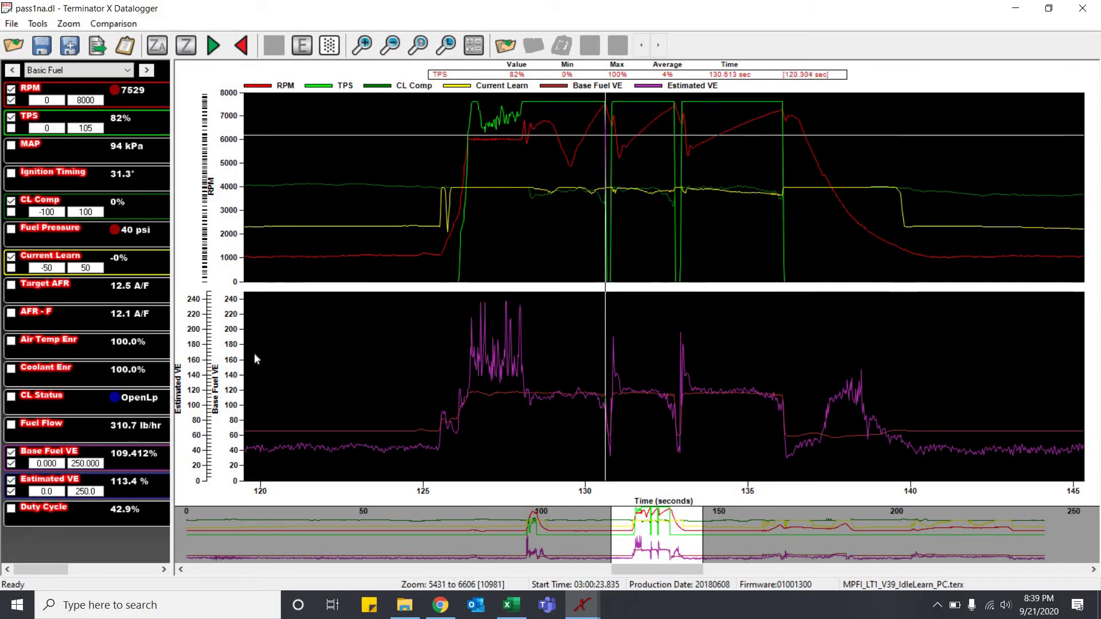
double_click(50, 483)
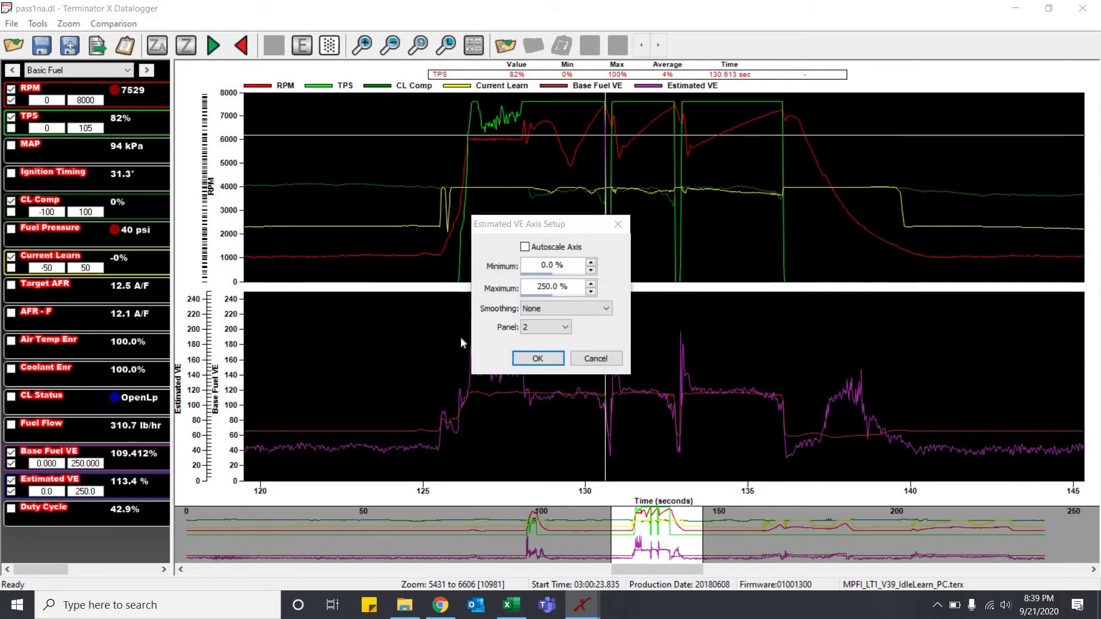
left_click(545, 327)
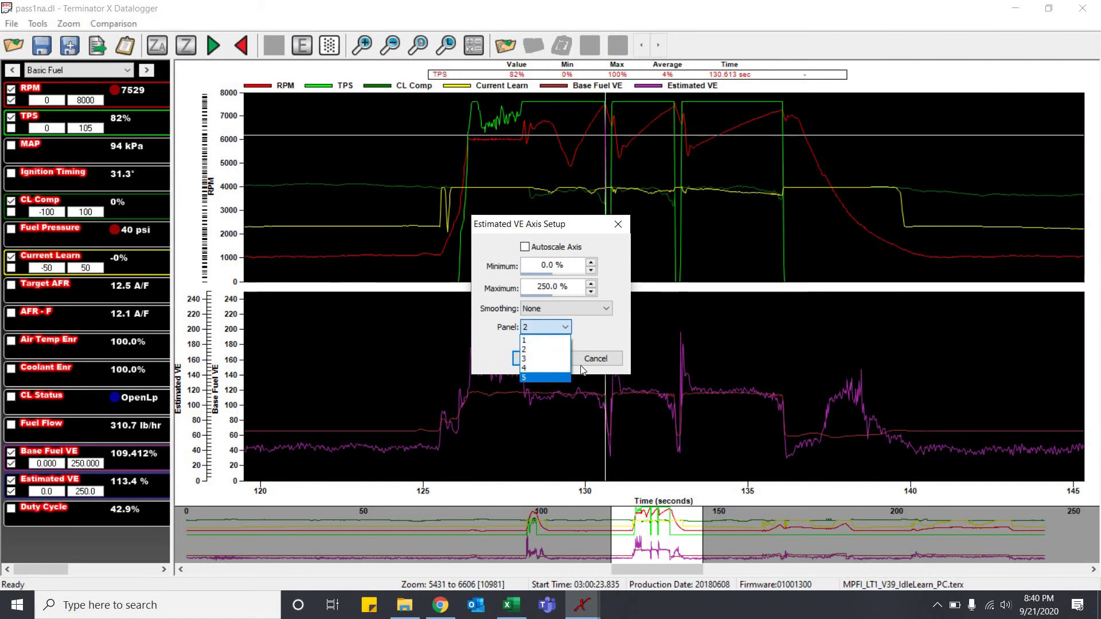
left_click(595, 328)
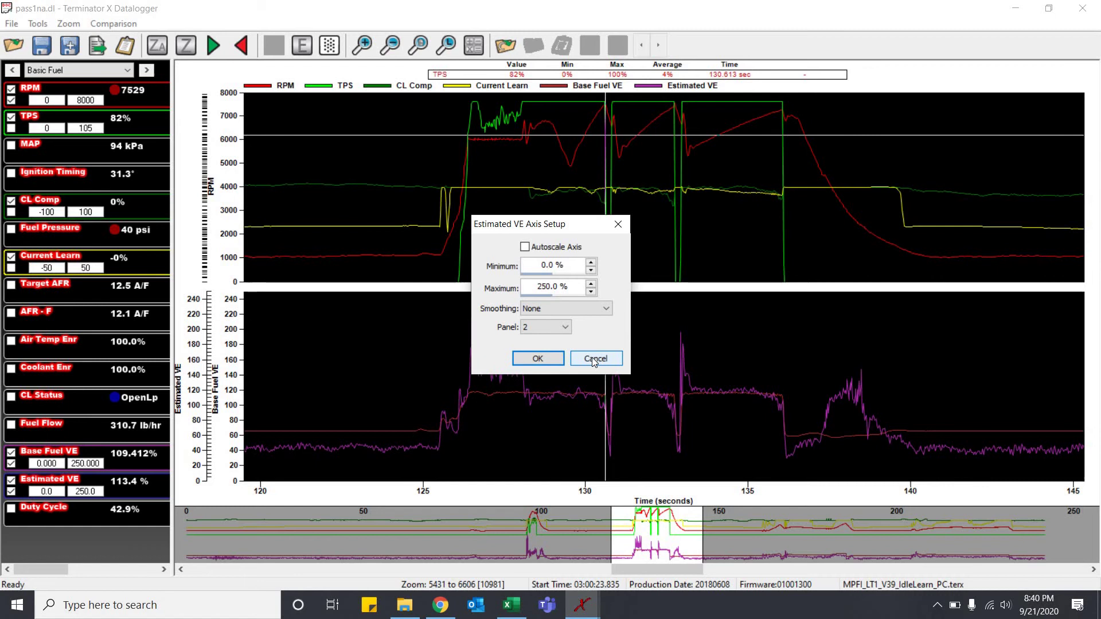
left_click(595, 358)
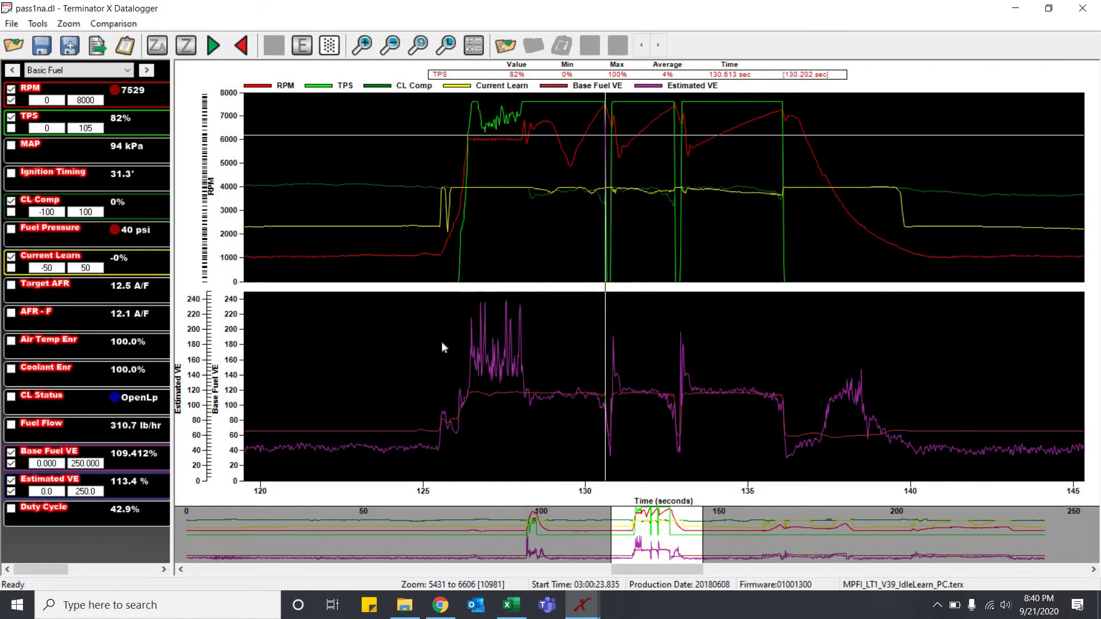
left_click(69, 68)
- Switch to the Nitrous view, then open the saved views list
left_click(80, 140)
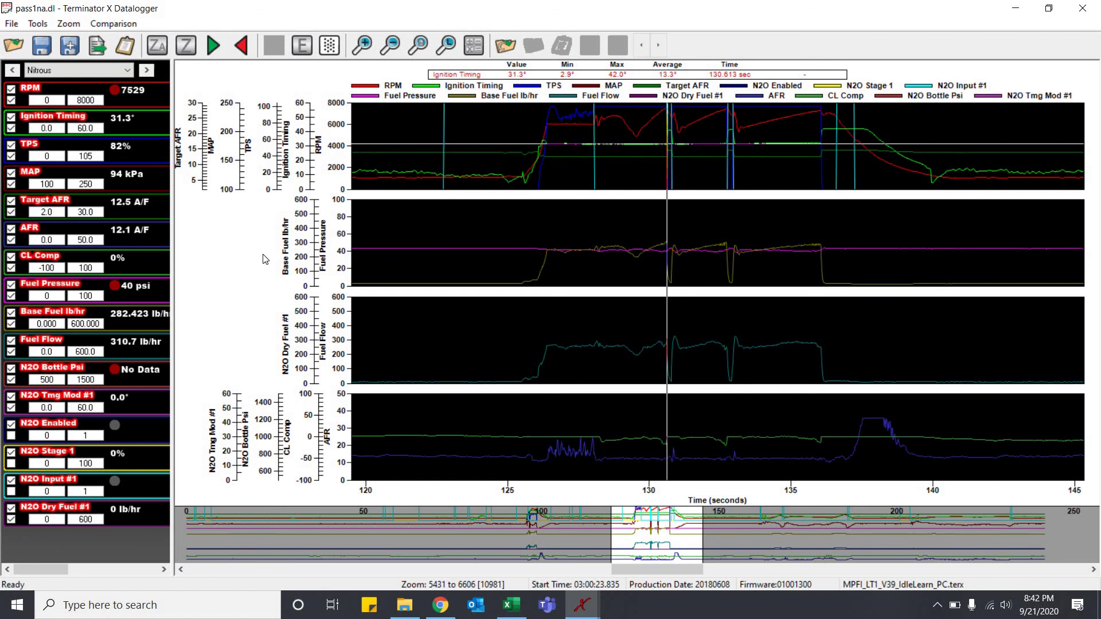
left_click(128, 72)
- Open Edit Views, scroll through the Graph Setup channel list, and close it with OK
left_click(69, 161)
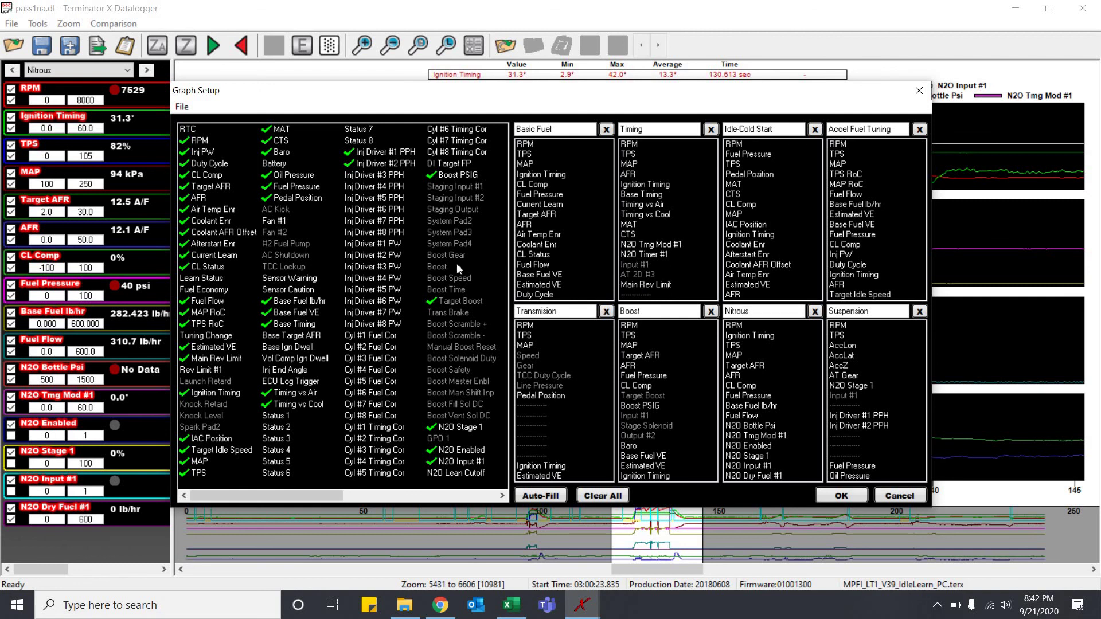
mouse_move(288, 497)
left_mouse_down()
mouse_move(447, 487)
mouse_move(276, 487)
left_mouse_up()
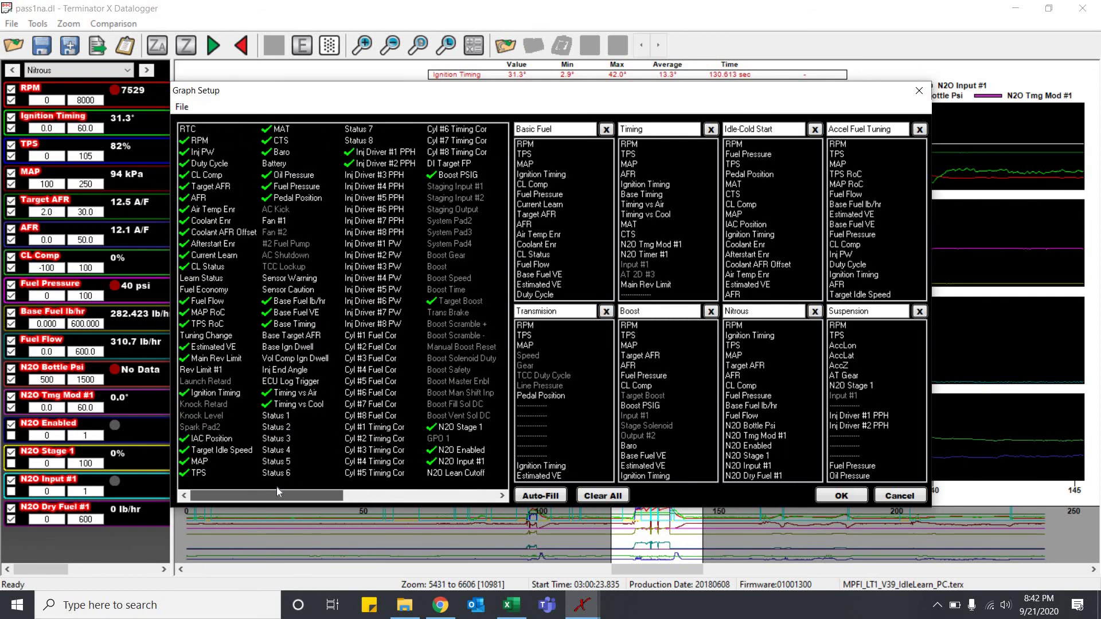
left_click_drag(276, 487, 277, 486)
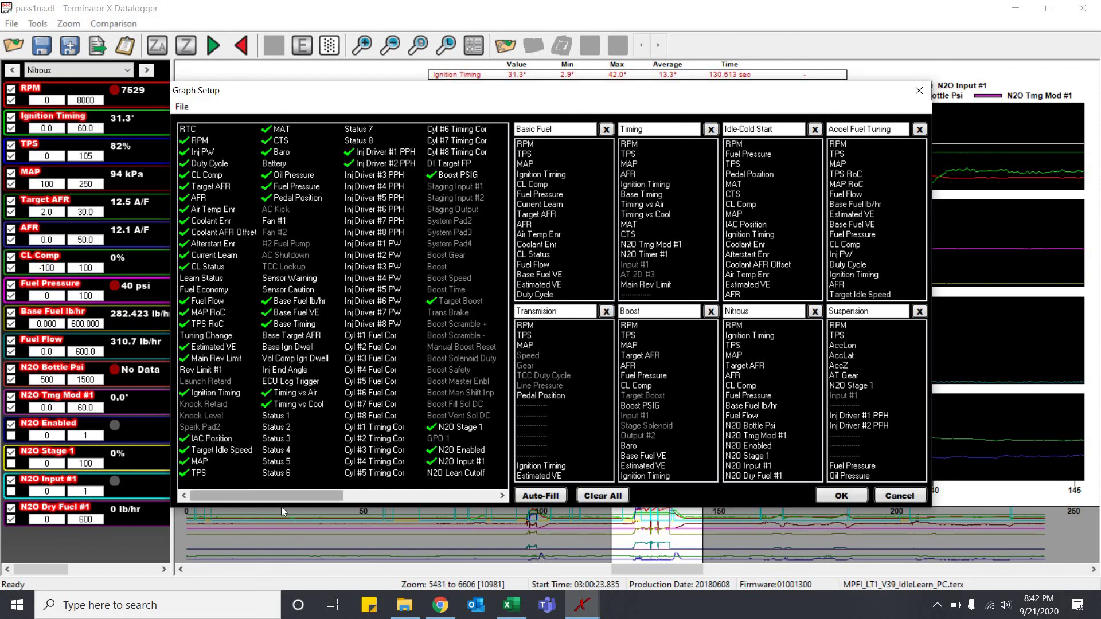
left_click_drag(277, 494, 370, 485)
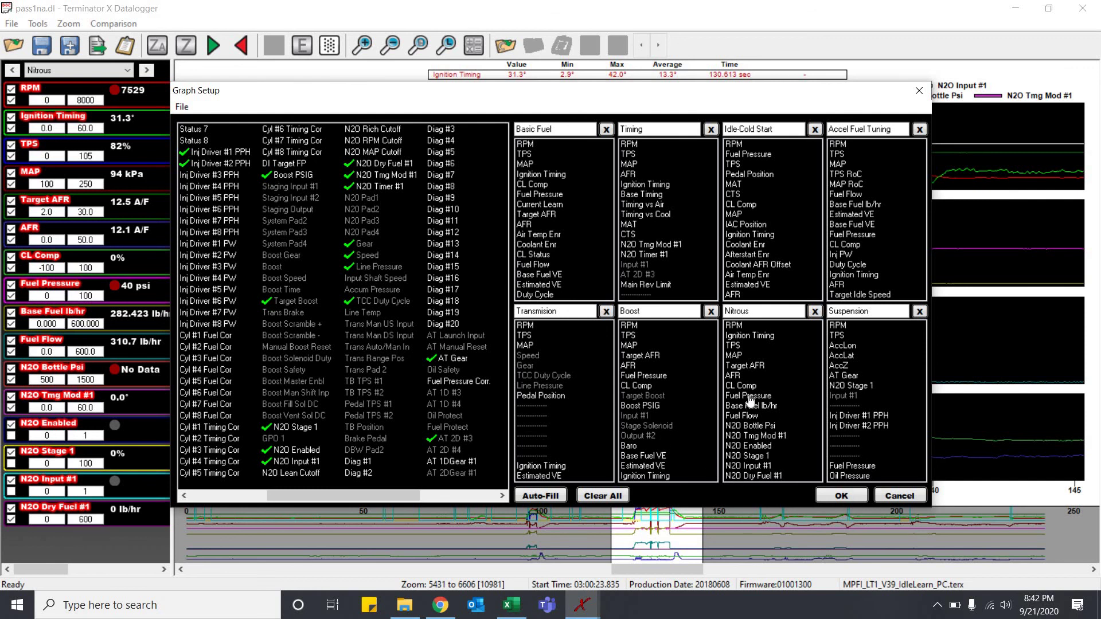
left_click(838, 495)
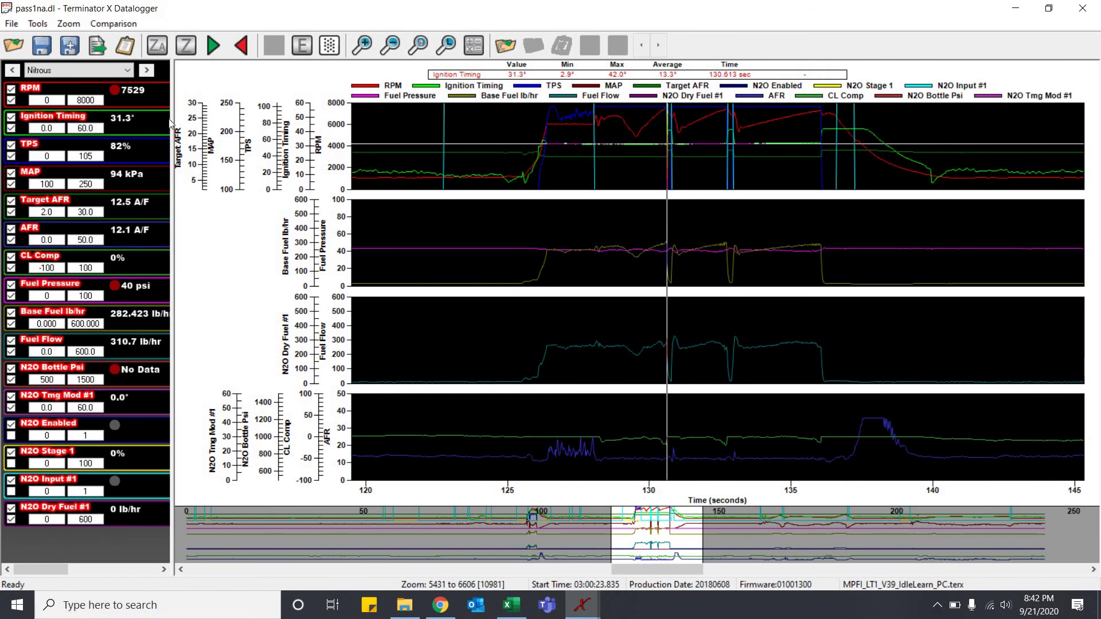
- Return to the Basic Fuel view and zoom out to the full 0–250 s log
left_click(100, 74)
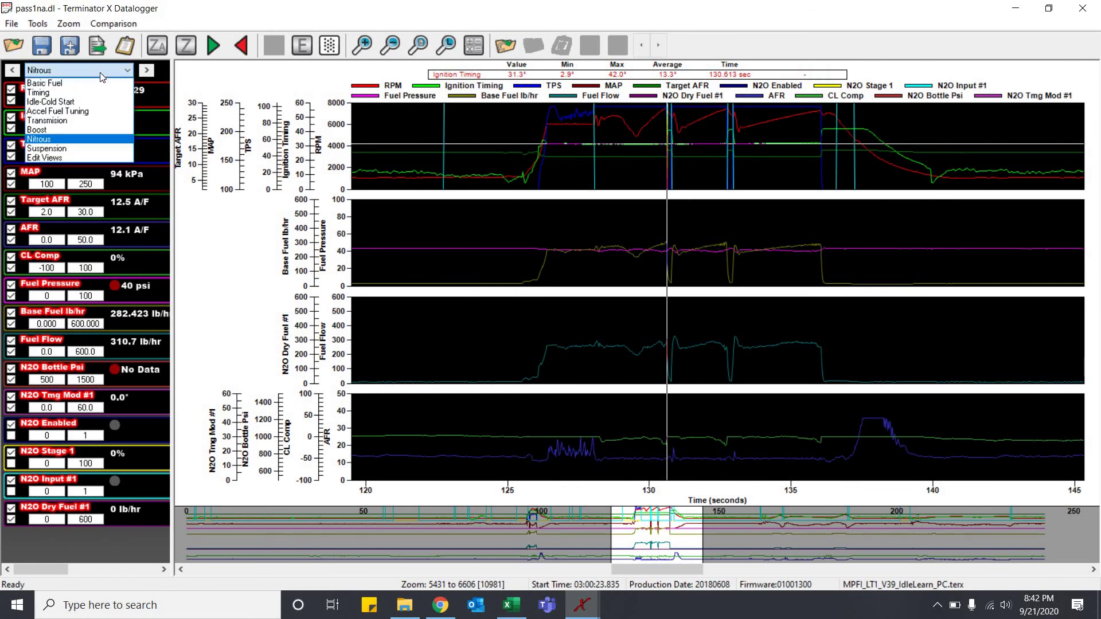
left_click(66, 84)
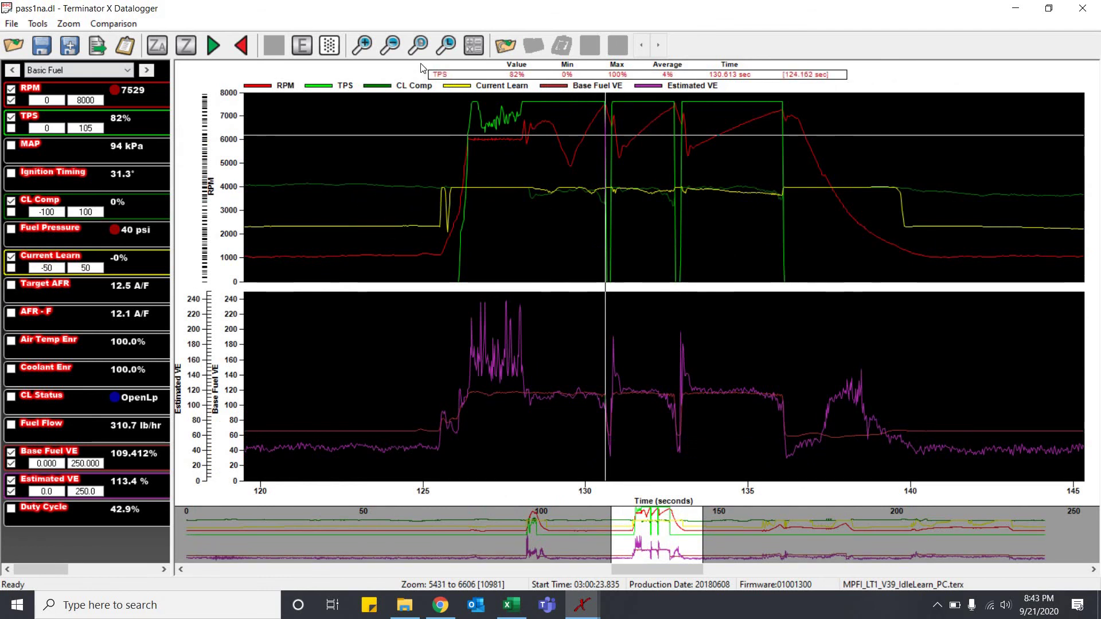
left_click(418, 45)
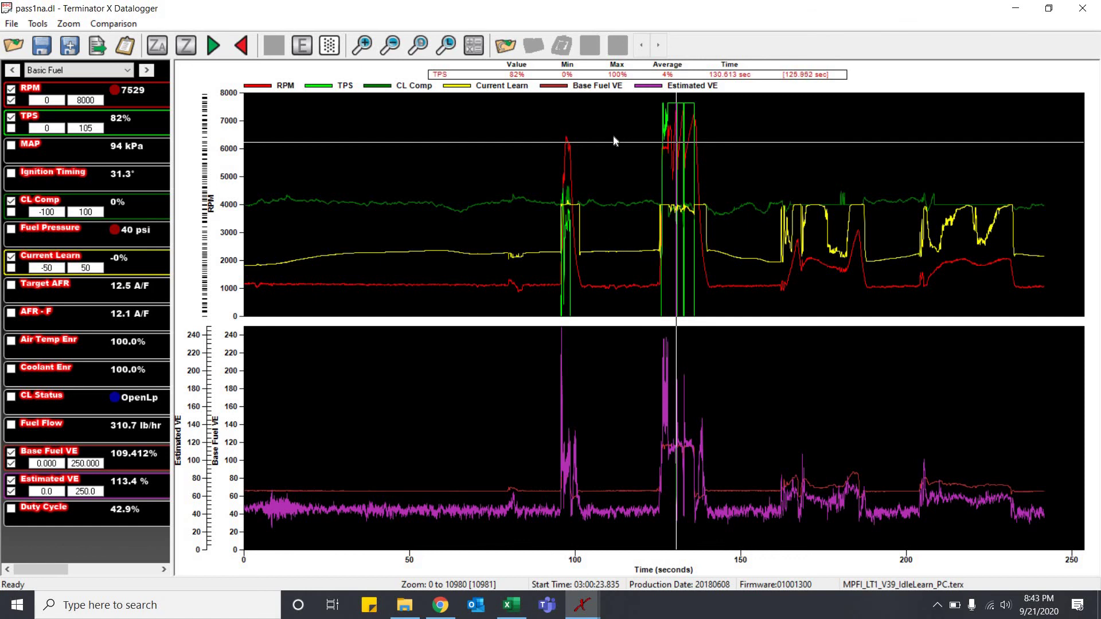
- Zoom into the 120–139 s pull and widen the channel list to show Min, Max, Avg, StDv
left_click_drag(640, 111, 748, 139)
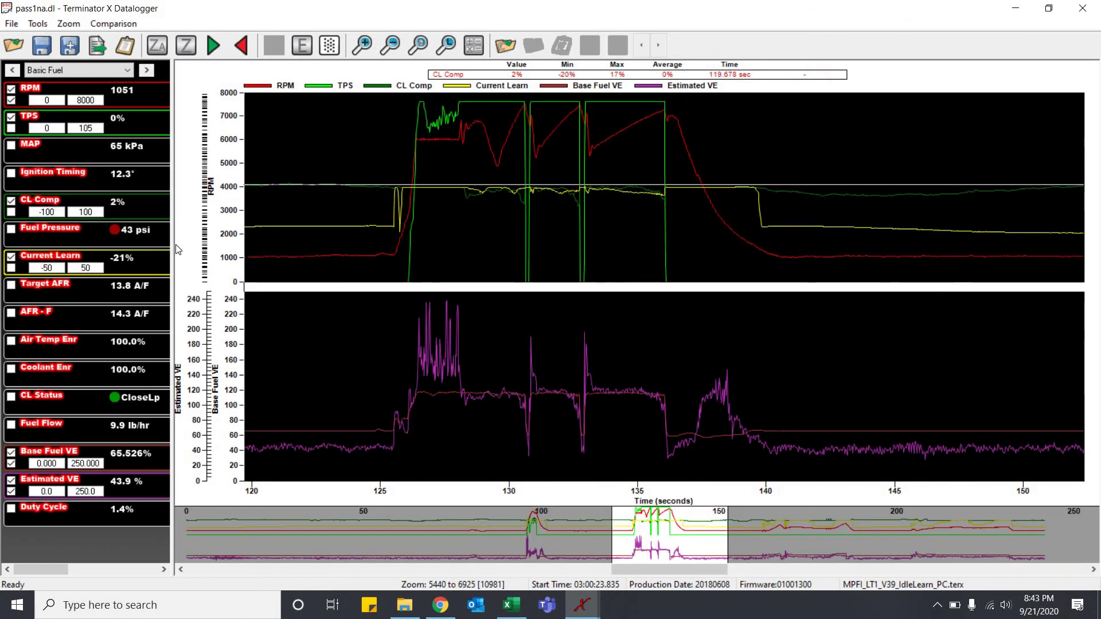
left_click_drag(173, 244, 370, 244)
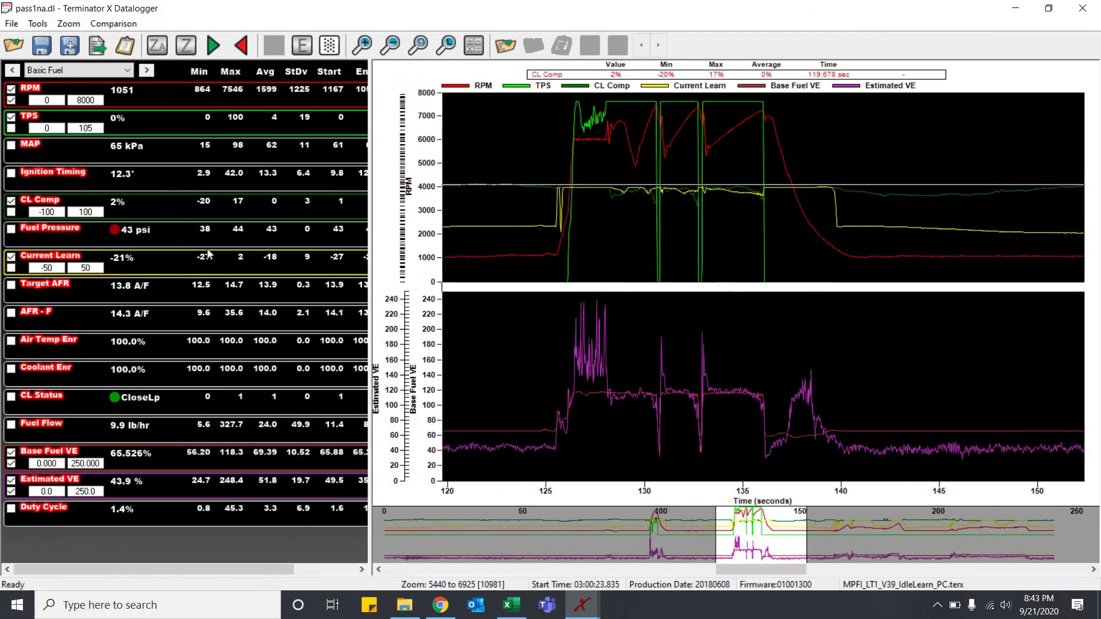